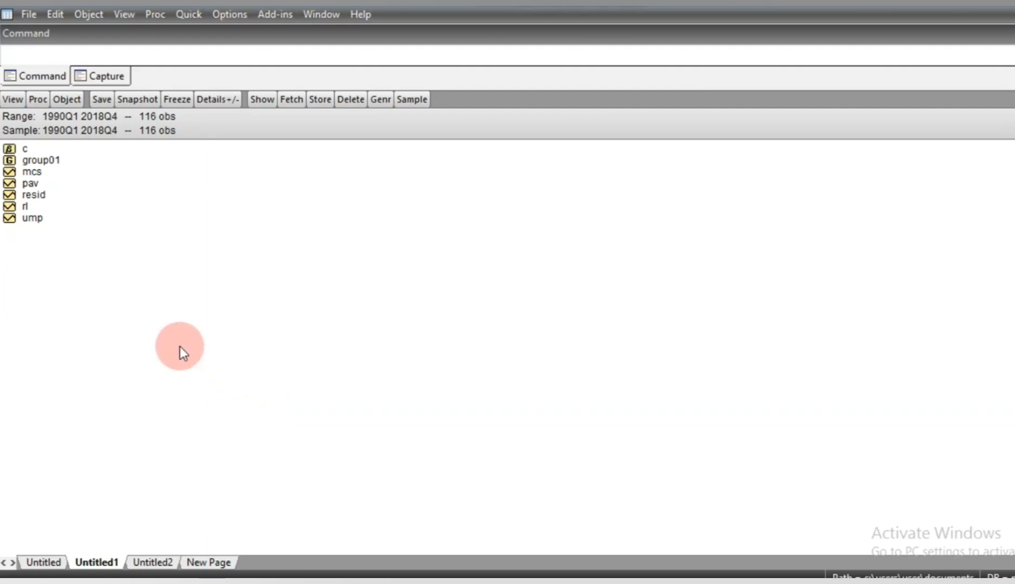
# Step: Open group01, which combines the pav, mcs, rl and ump series, as a spreadsheet
pyautogui.click(39, 171)
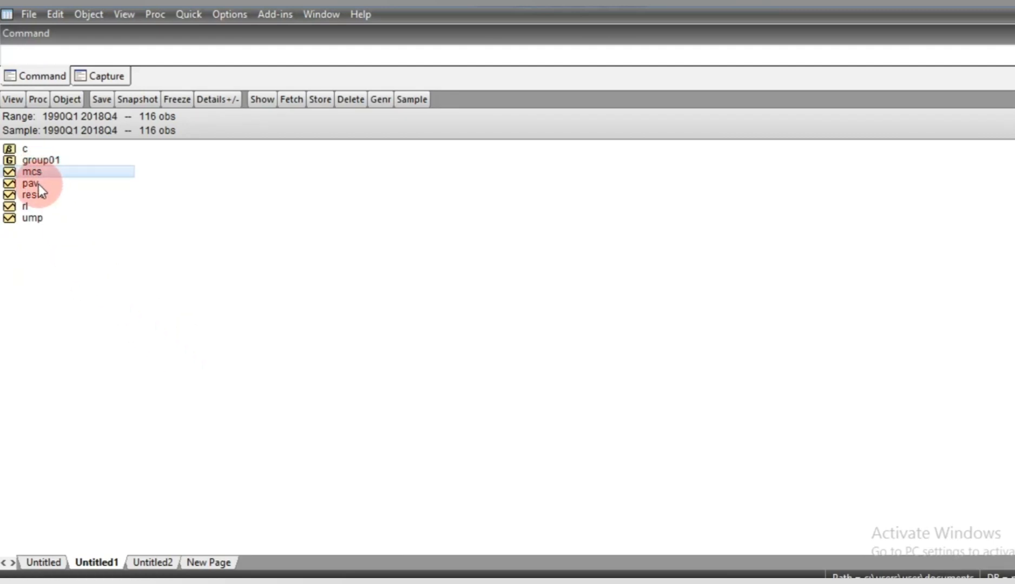
pyautogui.click(37, 184)
pyautogui.click(31, 206)
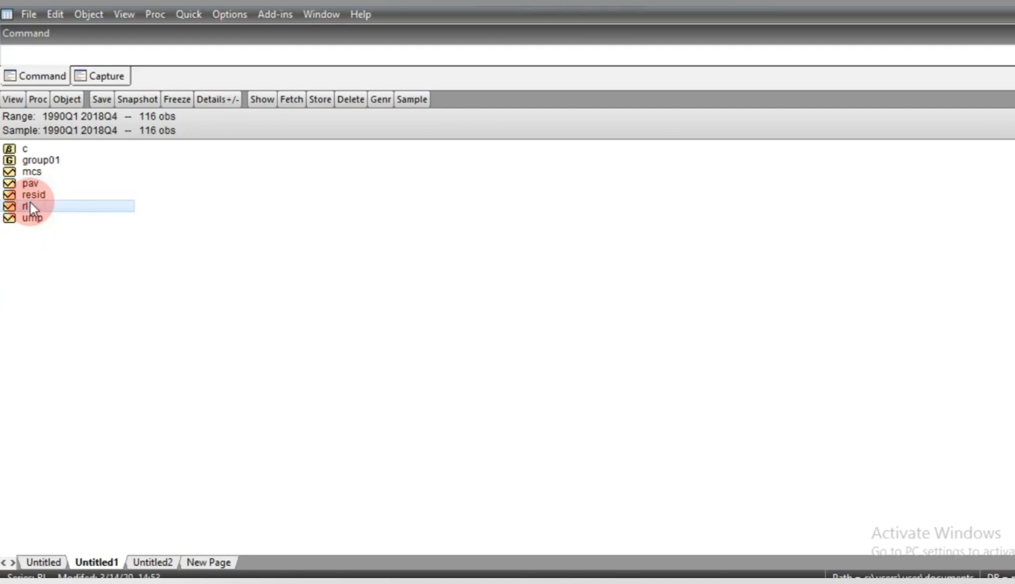
pyautogui.click(34, 217)
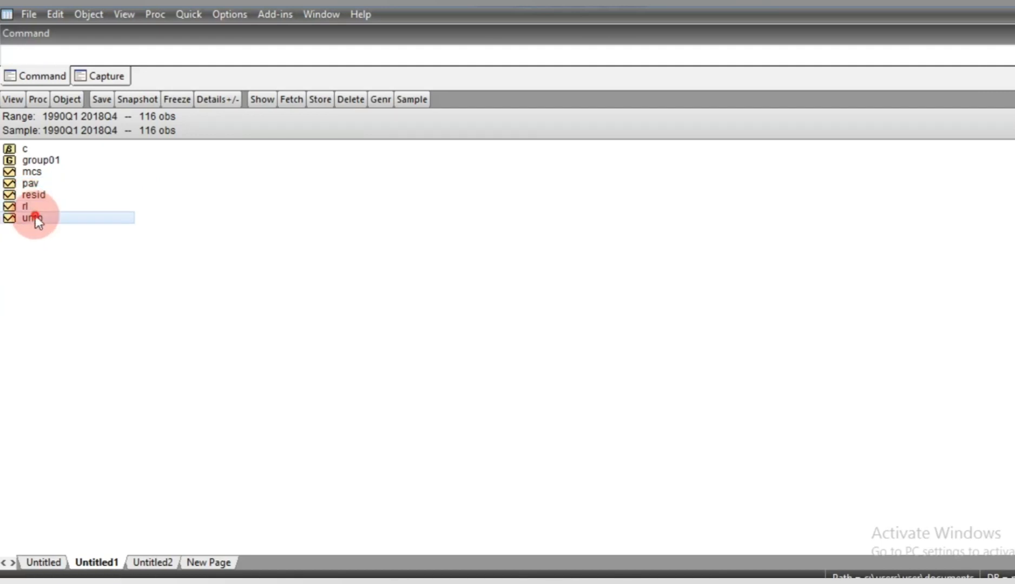
pyautogui.doubleClick(42, 160)
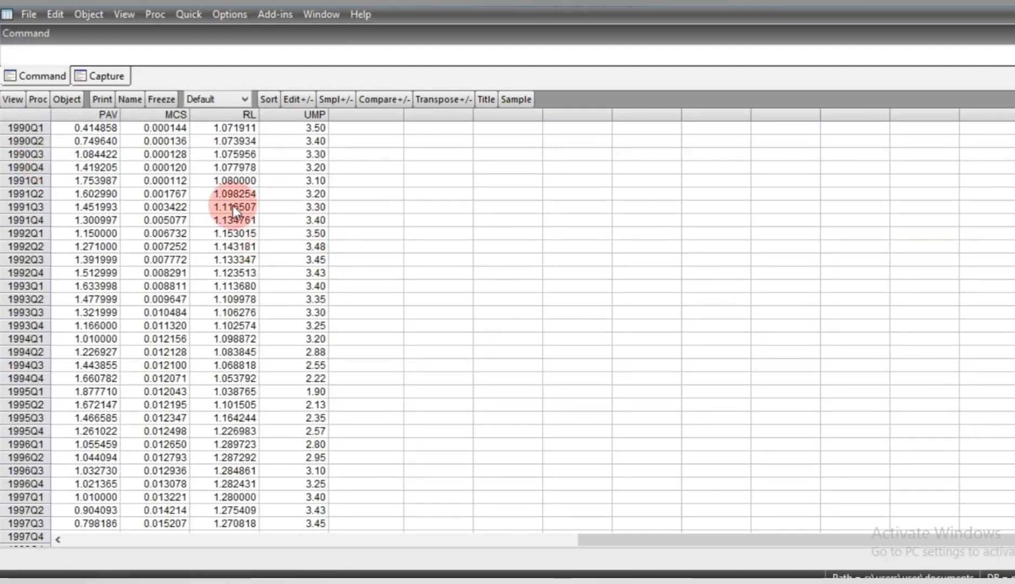
# Step: Review the PAV, MCS, RL and UMP data columns in the group spreadsheet
pyautogui.click(105, 114)
pyautogui.click(160, 114)
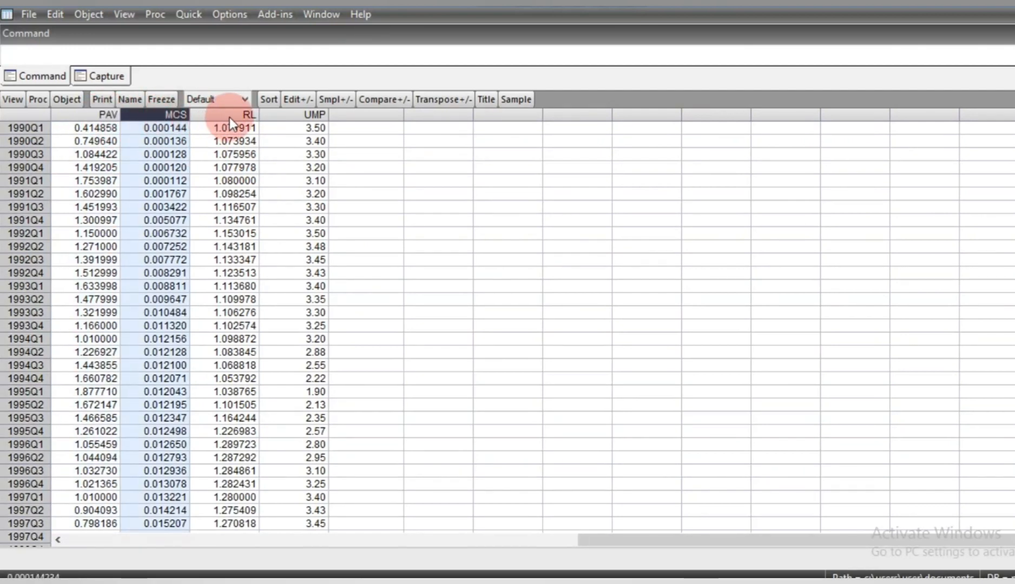
pyautogui.click(230, 116)
pyautogui.click(288, 117)
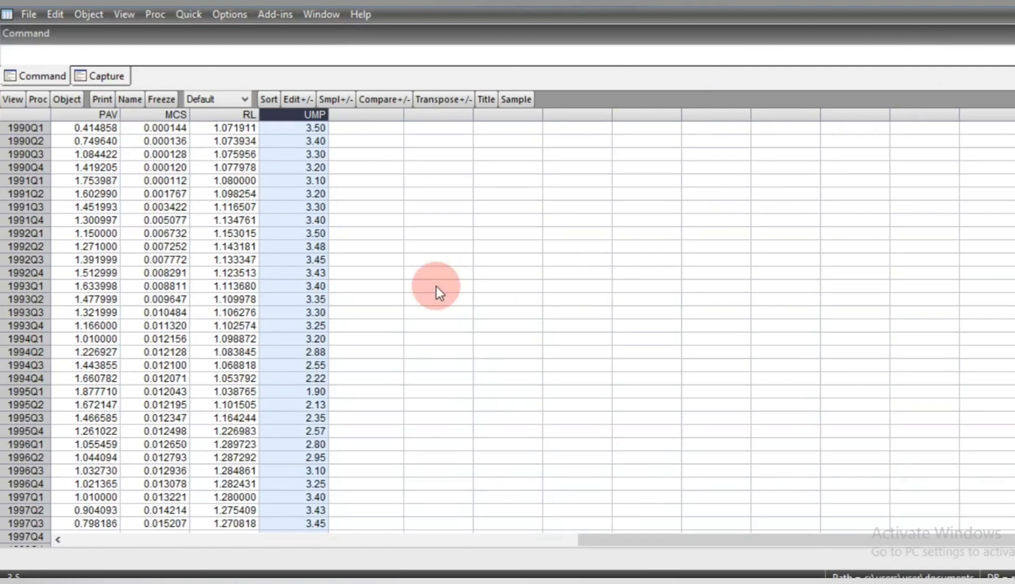
pyautogui.click(154, 117)
pyautogui.click(80, 116)
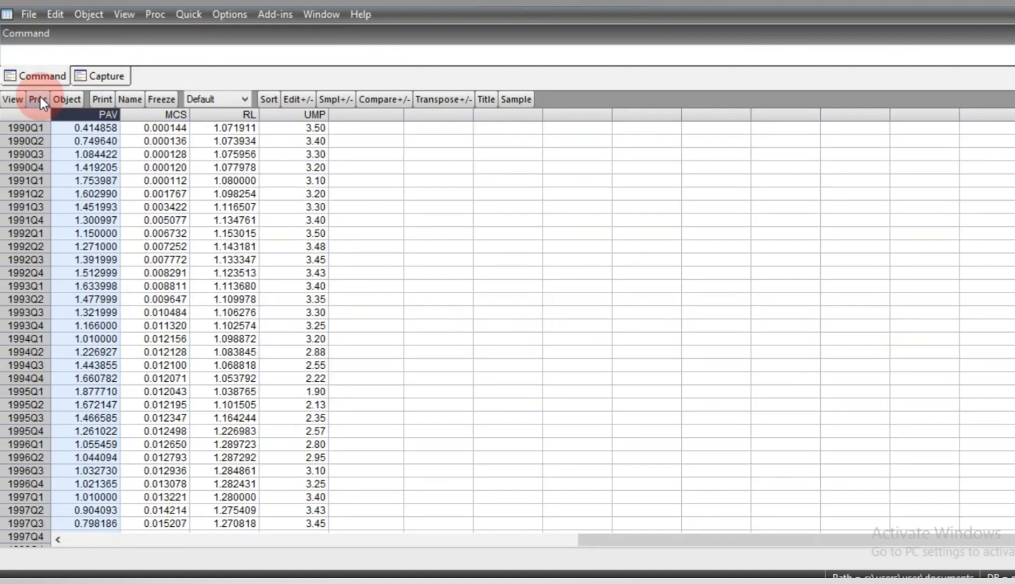
# Step: Estimate a standard VAR of pav, mcs, rl and ump with lag intervals 1 2, exogenous c and sample 1990q1 2018q4
pyautogui.click(39, 99)
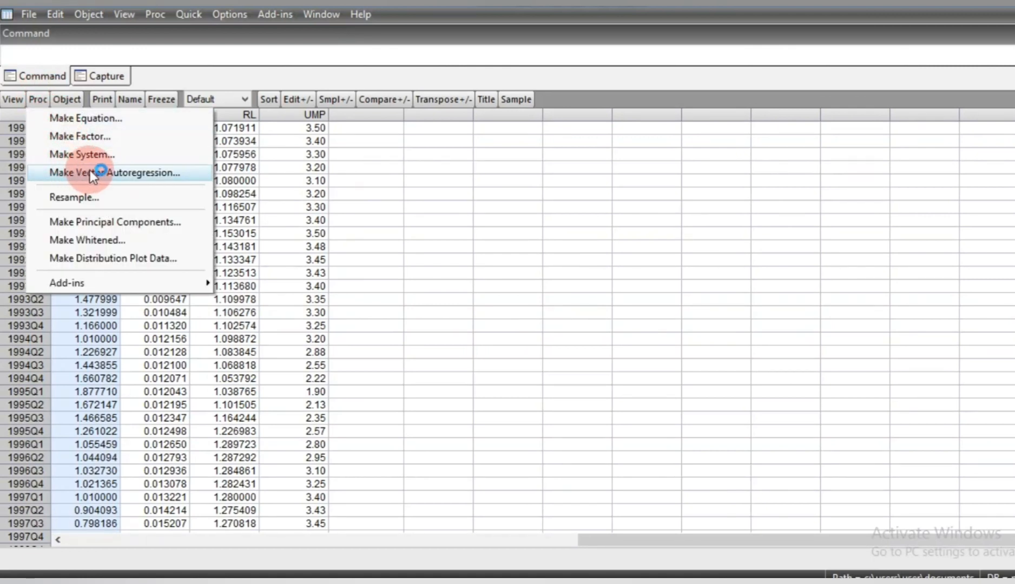
pyautogui.click(32, 99)
pyautogui.click(32, 99)
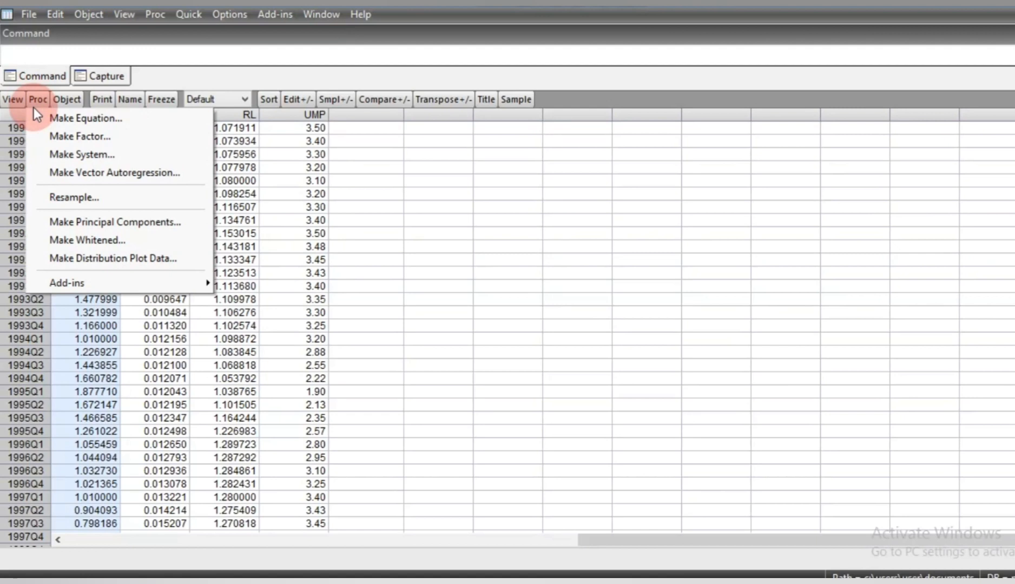
pyautogui.click(134, 173)
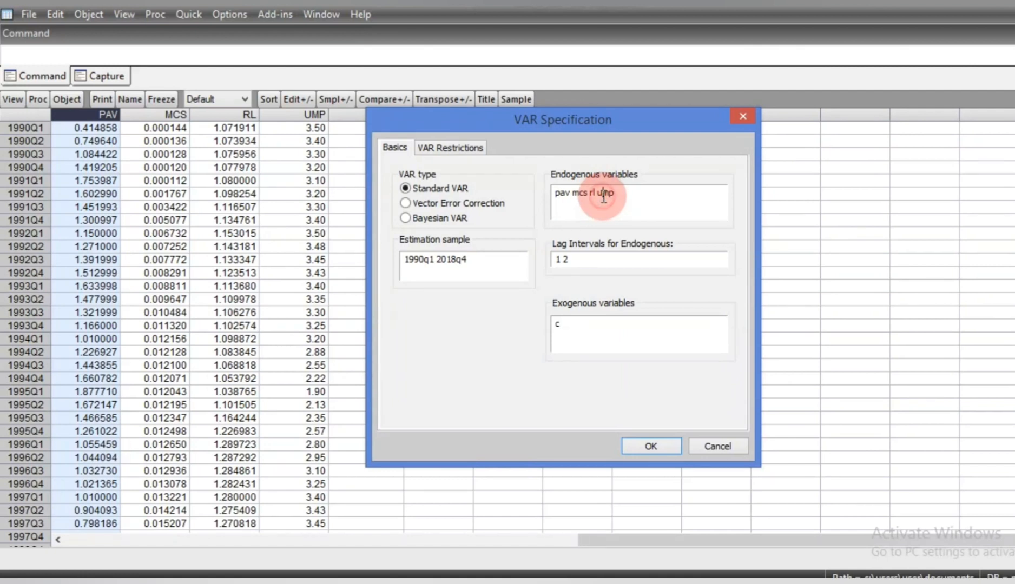
pyautogui.moveTo(548, 194); pyautogui.dragTo(620, 193)
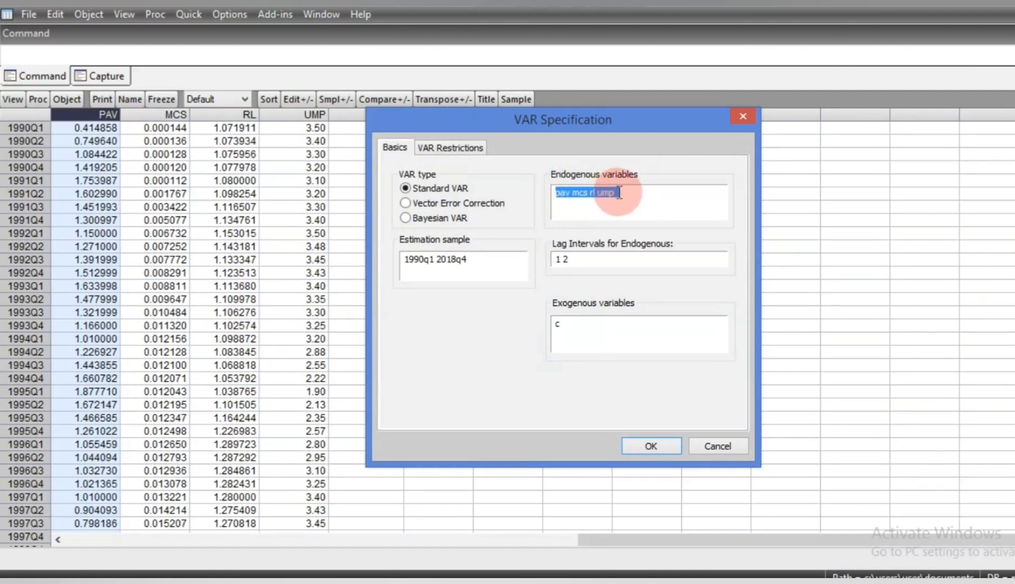
pyautogui.click(618, 193)
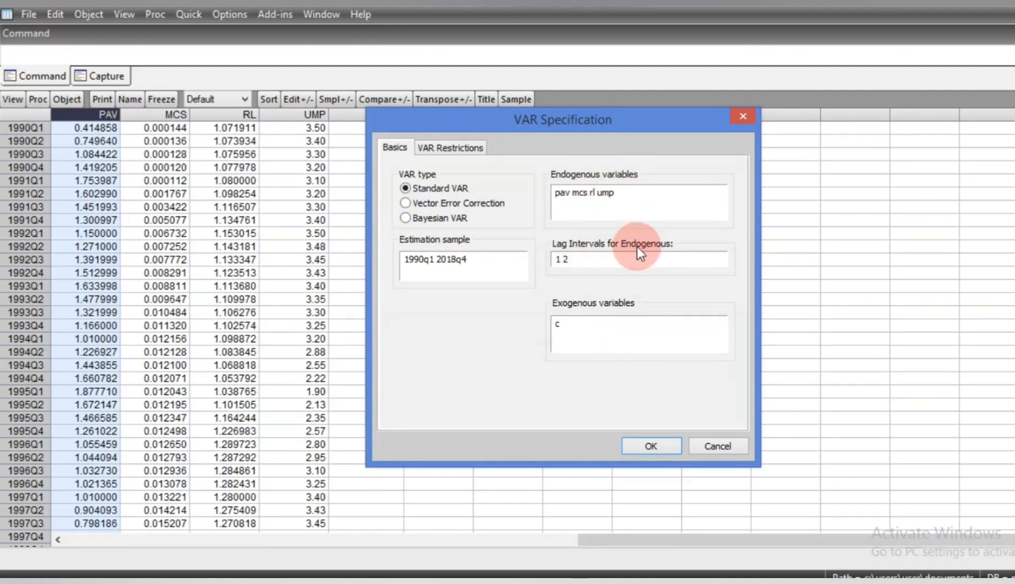
pyautogui.click(573, 260)
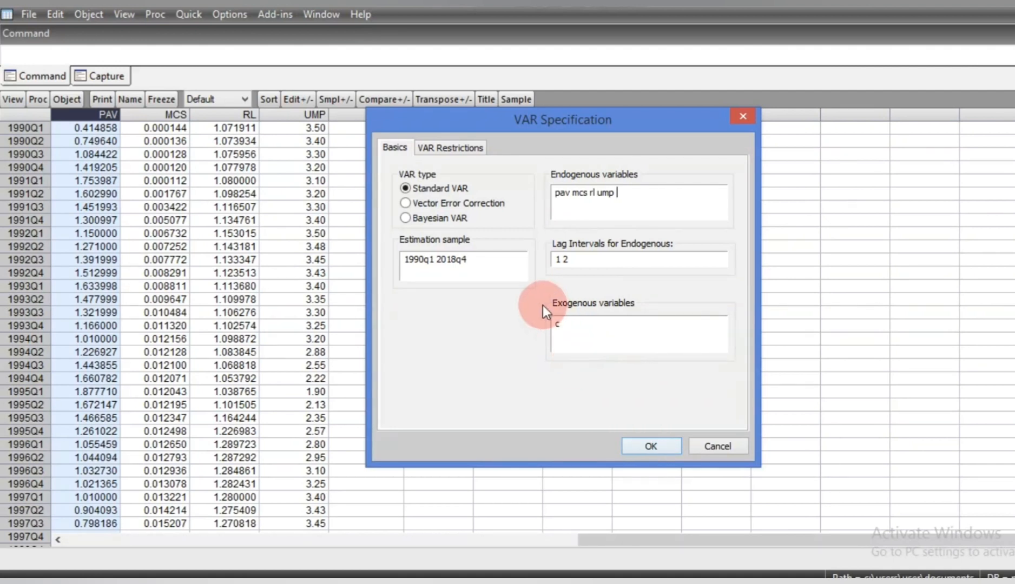
pyautogui.click(651, 445)
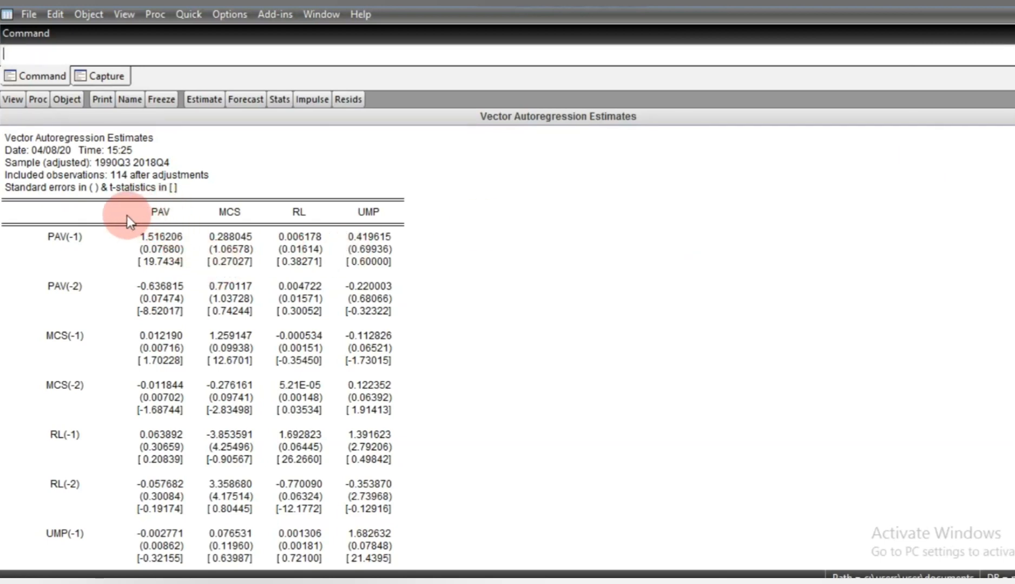
# Step: Identify the PAV, MCS, RL and UMP equations across the columns of the VAR estimates
pyautogui.click(154, 214)
pyautogui.click(226, 210)
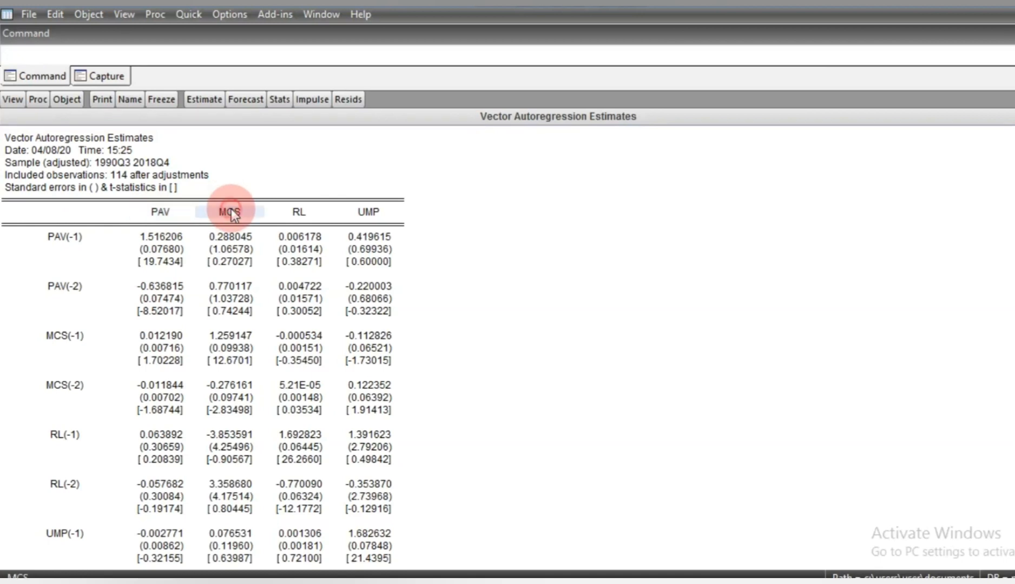
pyautogui.click(298, 211)
pyautogui.click(366, 216)
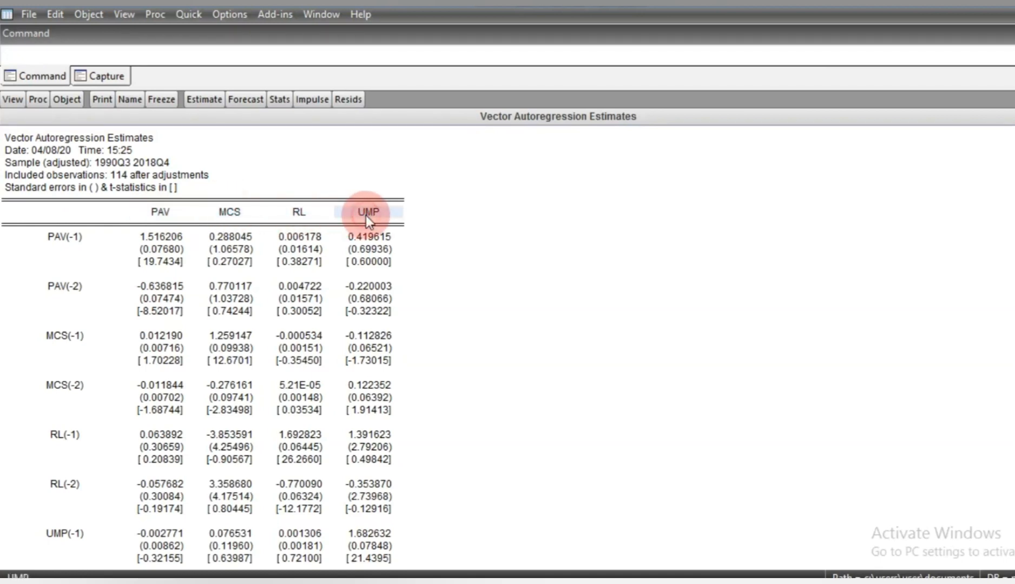
pyautogui.click(160, 215)
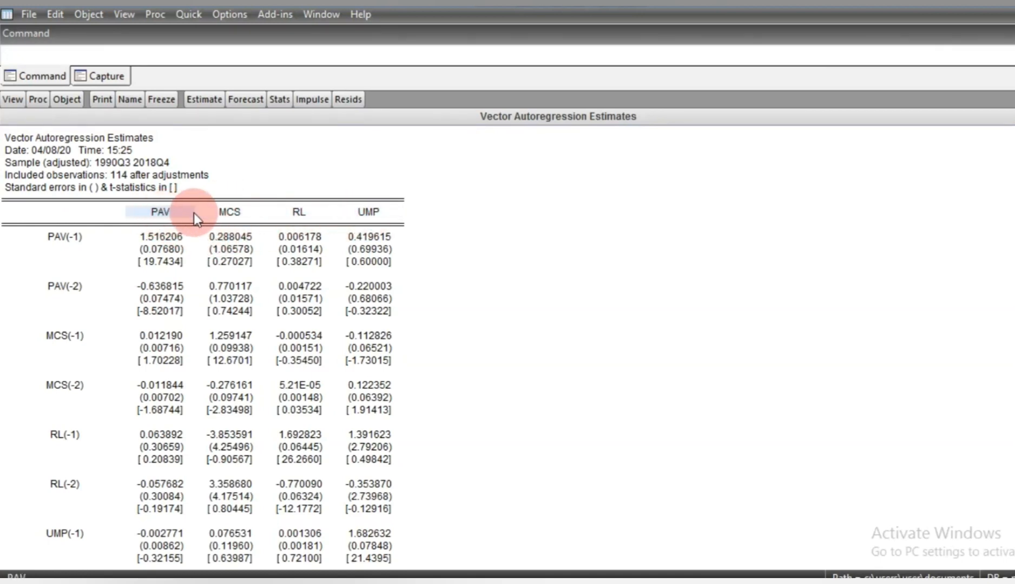
pyautogui.click(230, 212)
pyautogui.click(286, 212)
pyautogui.click(364, 212)
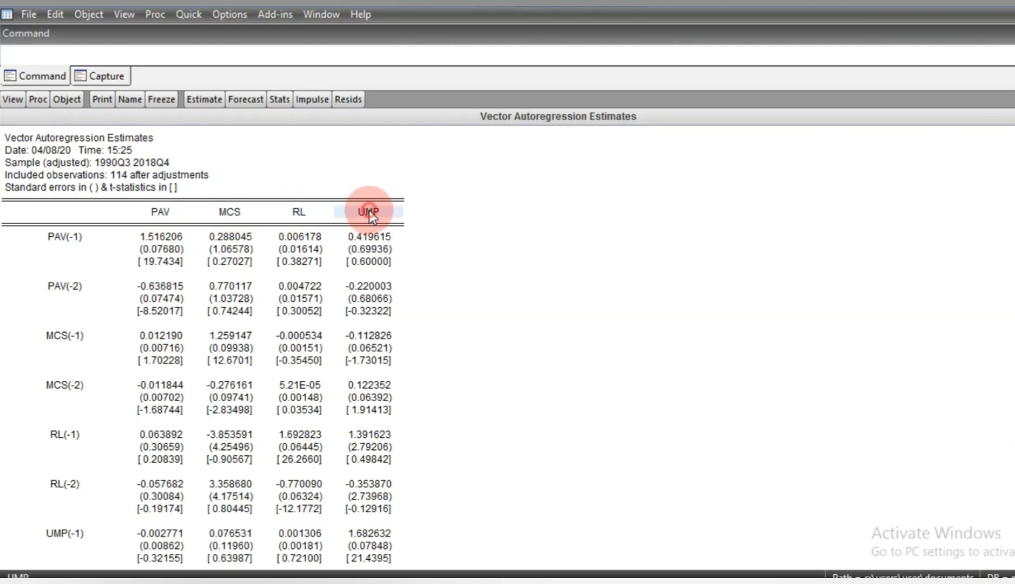
pyautogui.click(158, 215)
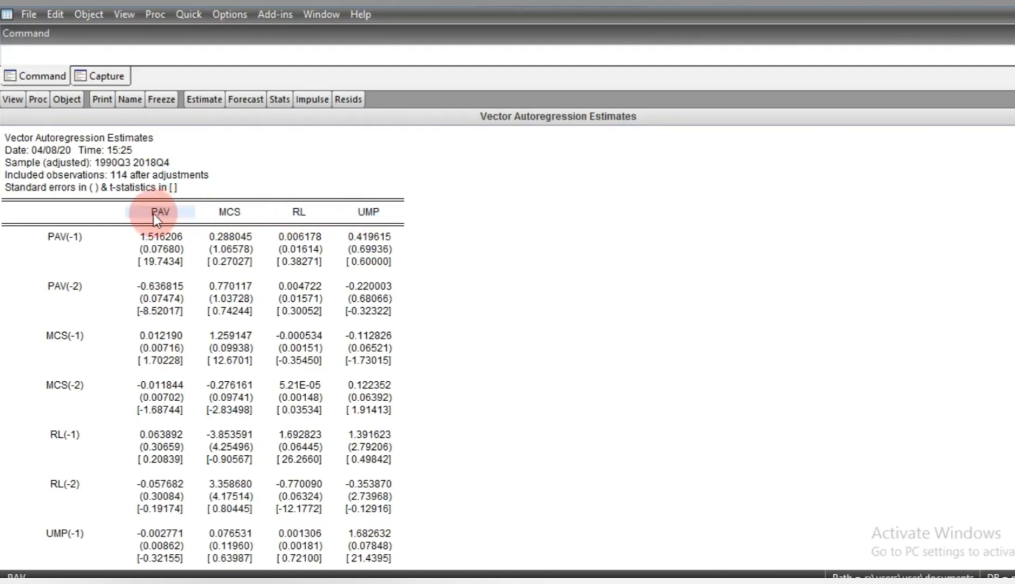
# Step: Examine the PAV equation's coefficients and compare the lagged regressor rows with the four equation columns
pyautogui.moveTo(162, 211); pyautogui.dragTo(150, 304)
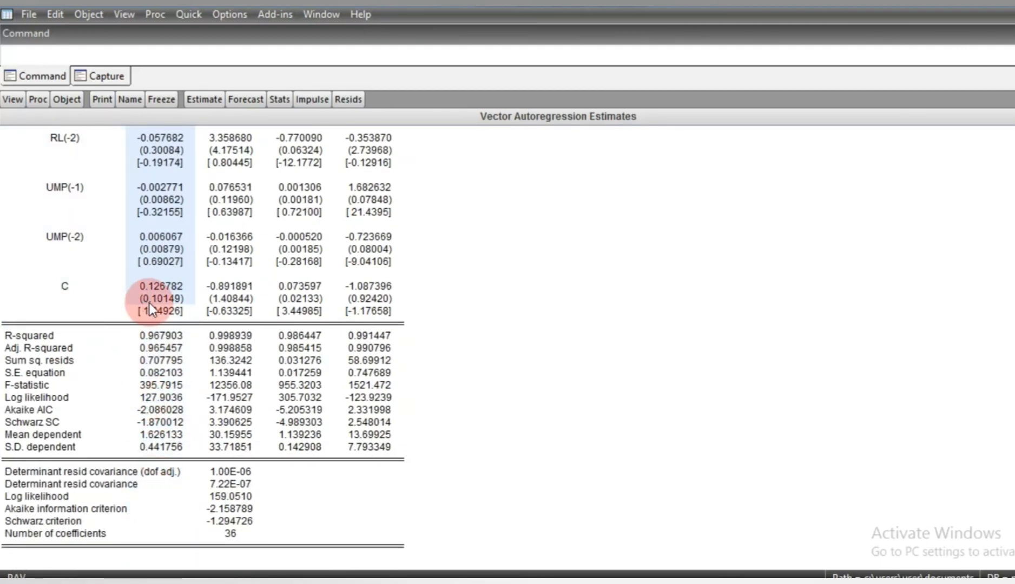
pyautogui.click(48, 200)
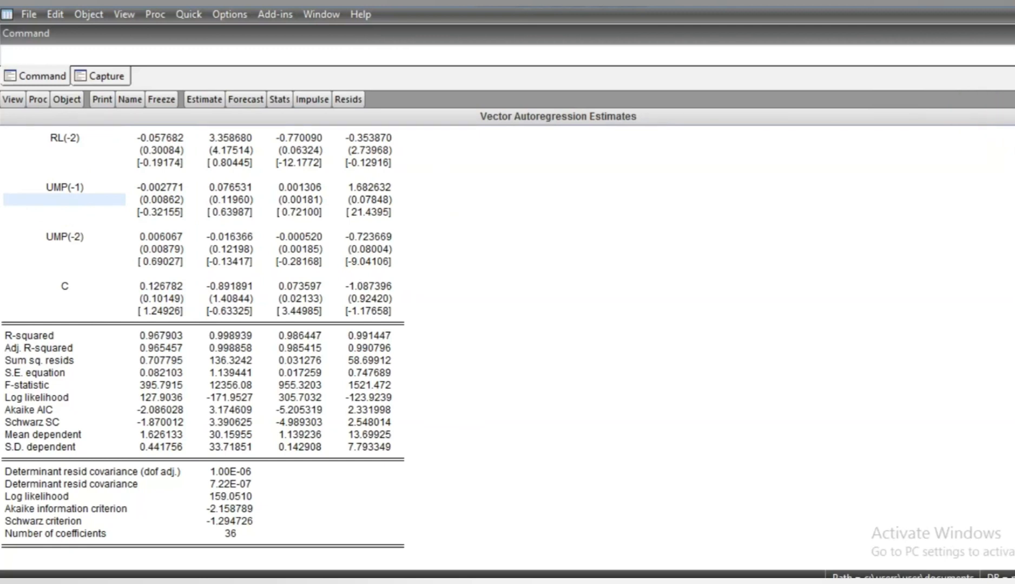
pyautogui.scroll(6, 202, 342)
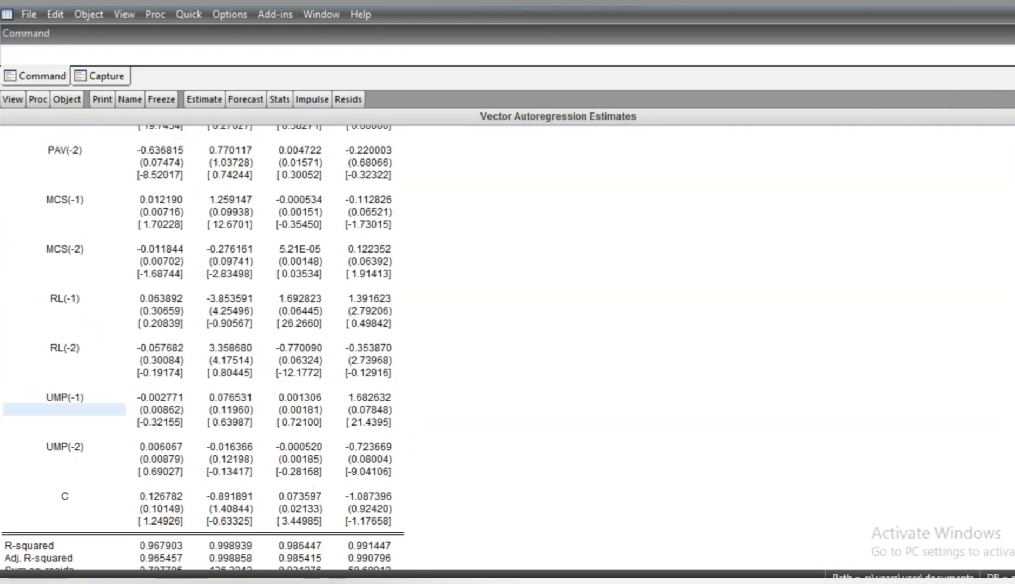
pyautogui.scroll(3, 292, 253)
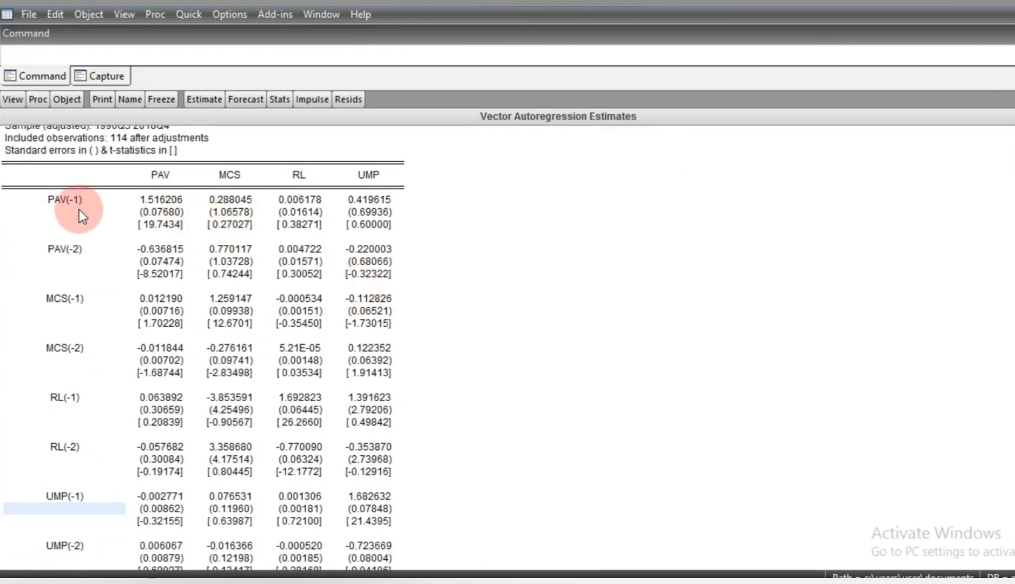
pyautogui.moveTo(80, 210); pyautogui.dragTo(87, 574)
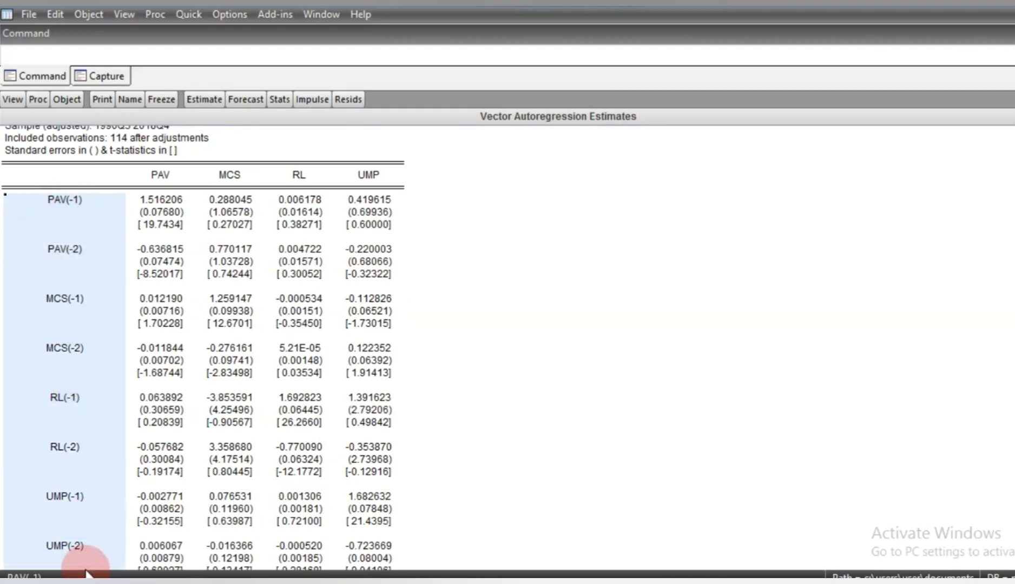
pyautogui.click(161, 165)
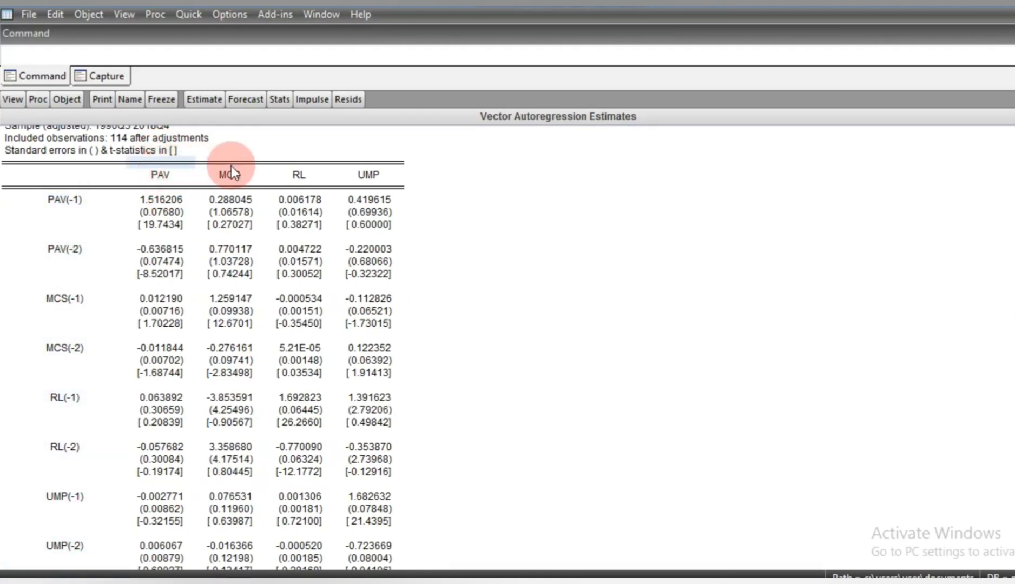
pyautogui.moveTo(150, 174); pyautogui.dragTo(371, 179)
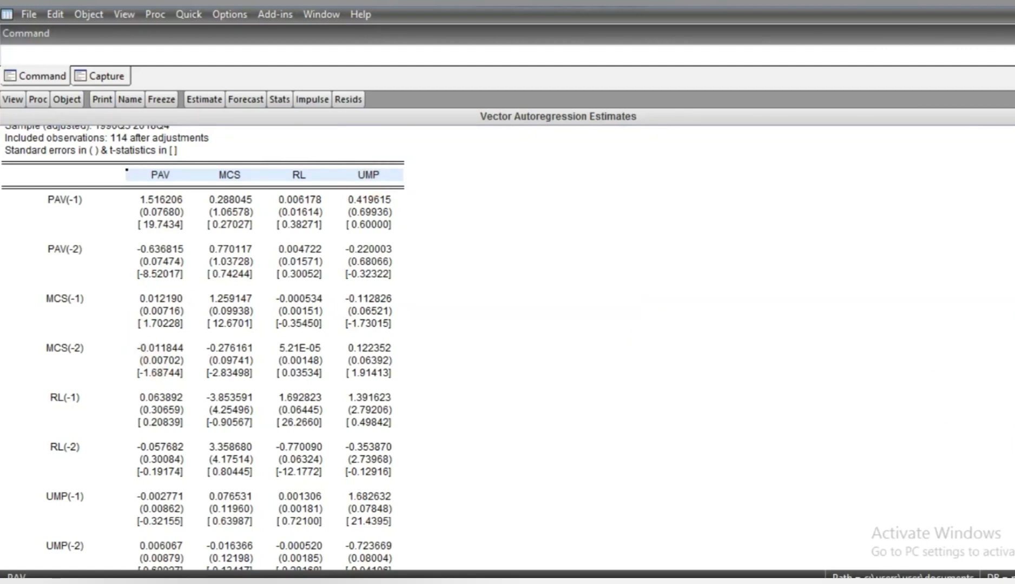
# Step: Examine the system-wide Akaike information criterion and Schwarz criterion of the VAR estimates
pyautogui.scroll(-8, 202, 346)
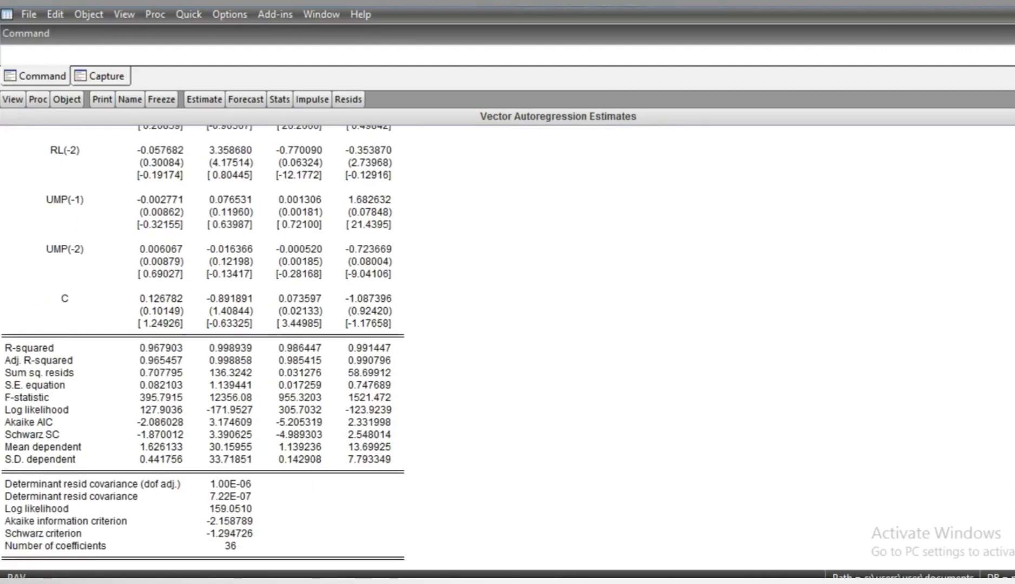
pyautogui.scroll(-1, 202, 346)
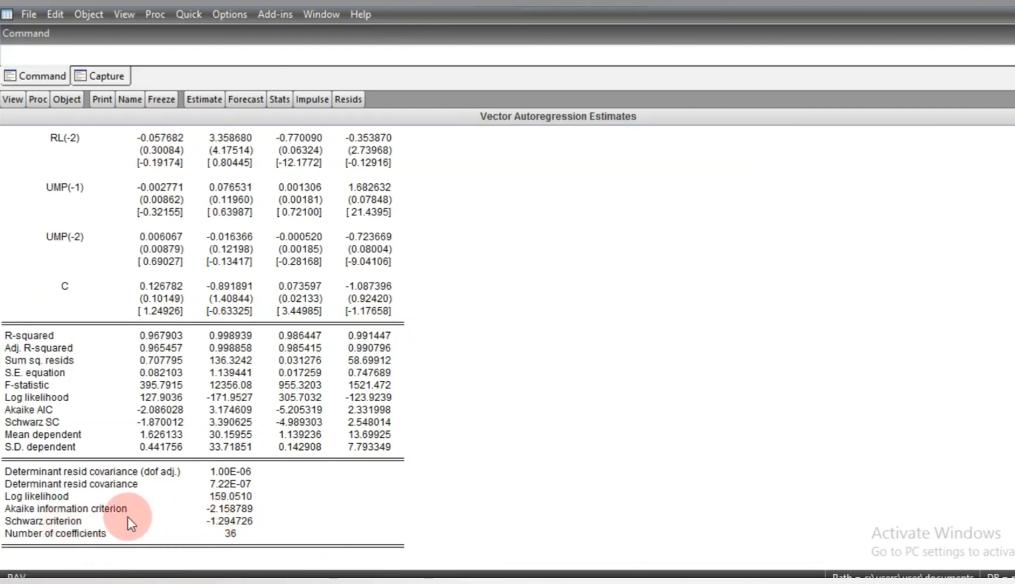
pyautogui.click(203, 510)
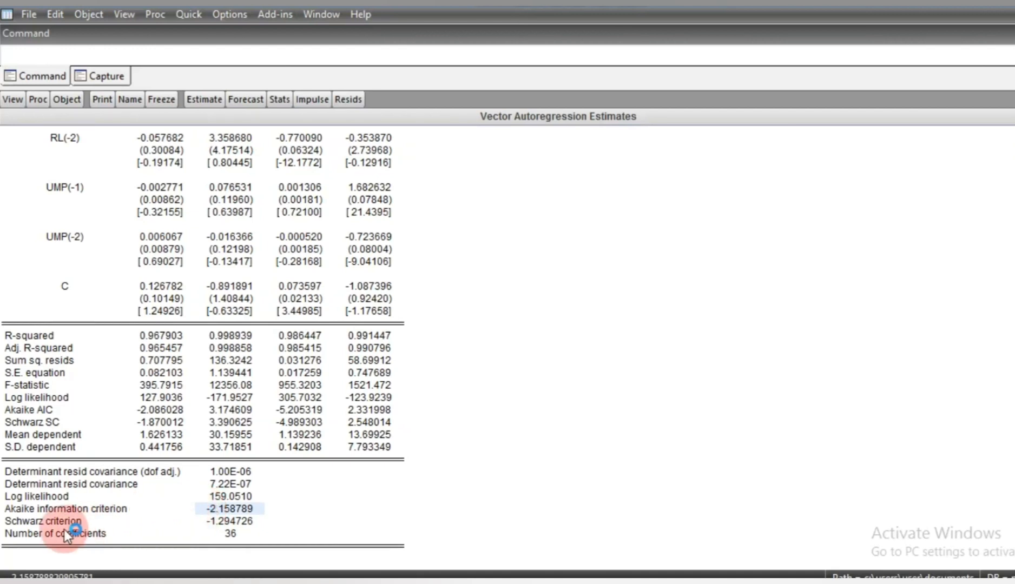
pyautogui.click(218, 521)
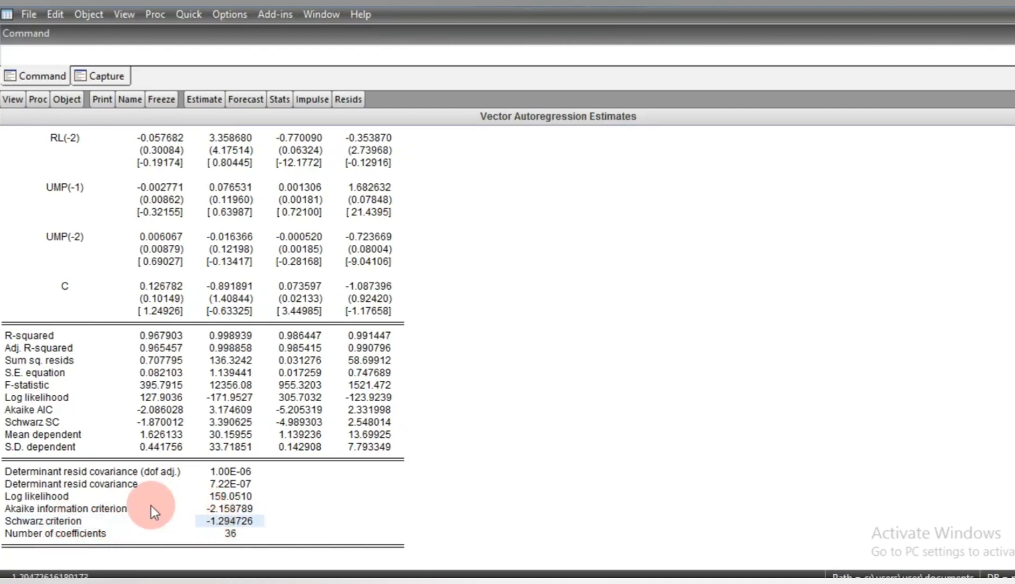
pyautogui.click(109, 510)
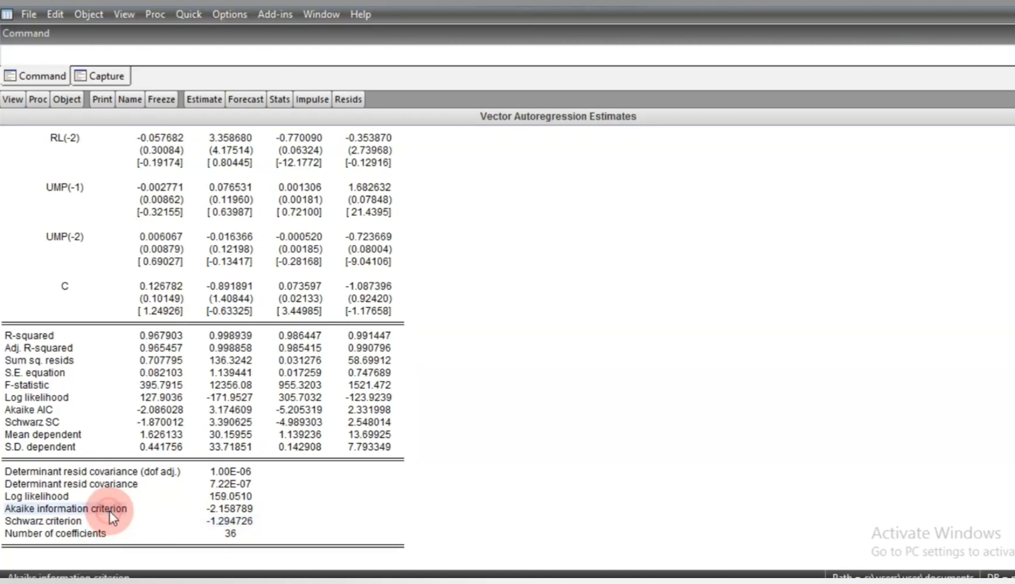
pyautogui.click(216, 511)
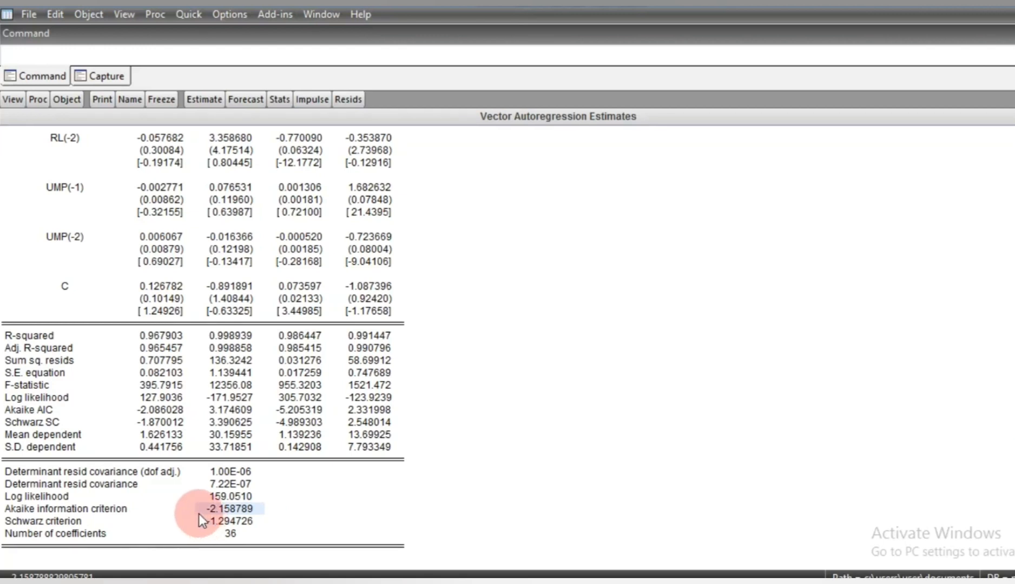
pyautogui.click(113, 505)
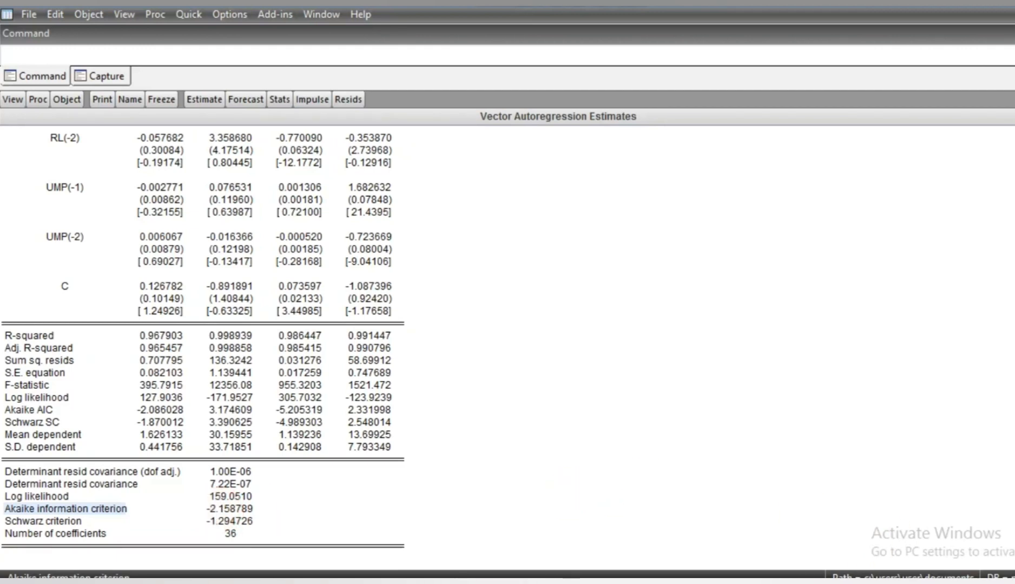
# Step: Compute the VAR lag length criteria for the estimated model with 12 lags to include
pyautogui.scroll(10, 202, 352)
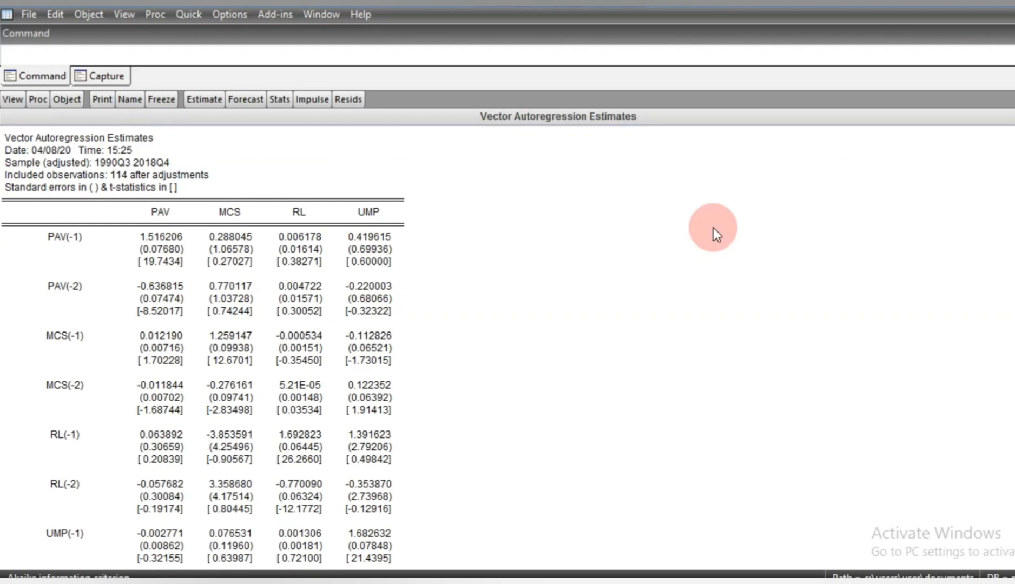
pyautogui.click(6, 101)
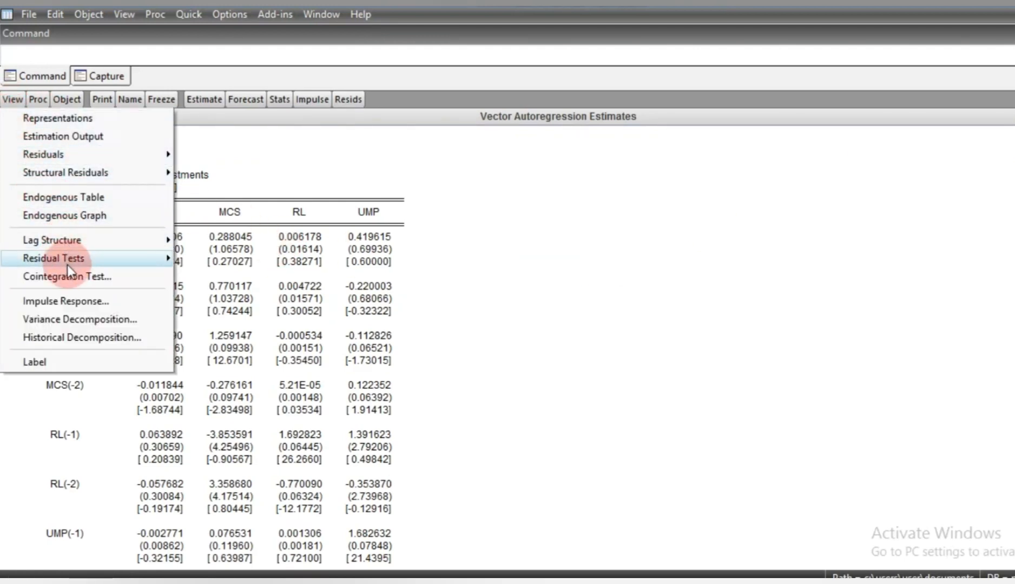
pyautogui.moveTo(79, 241)
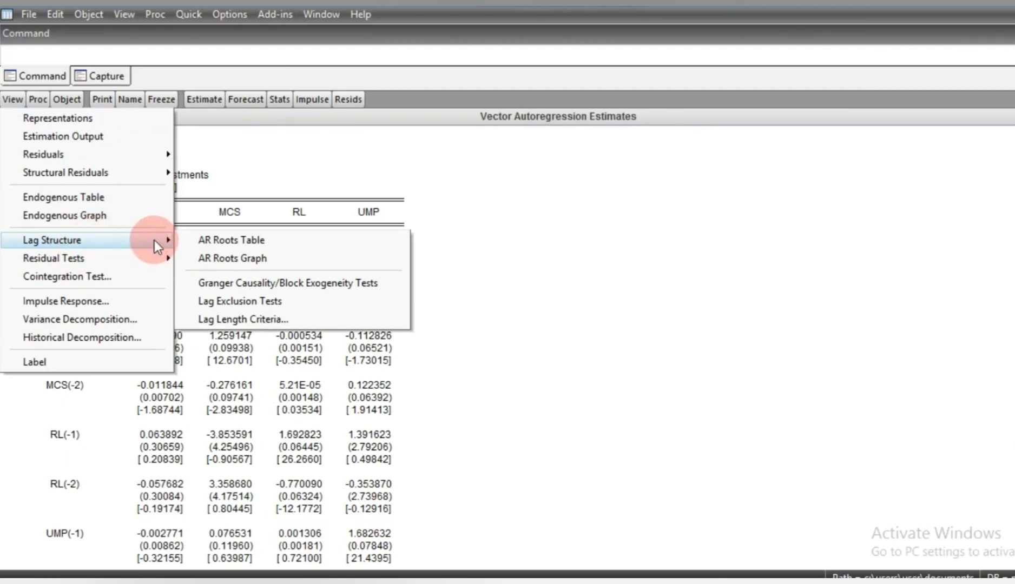
pyautogui.click(262, 319)
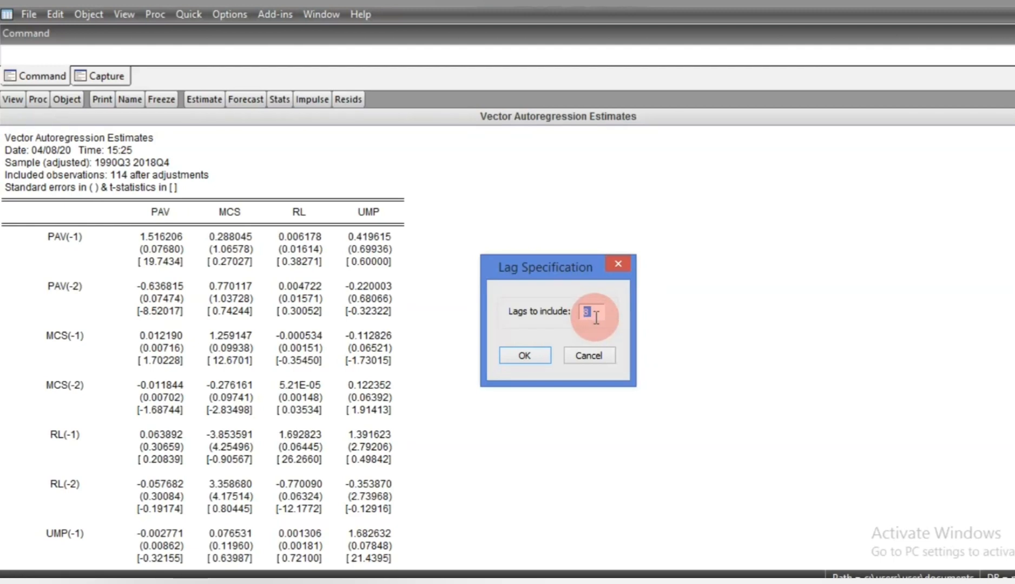
pyautogui.write('12')
pyautogui.click(532, 357)
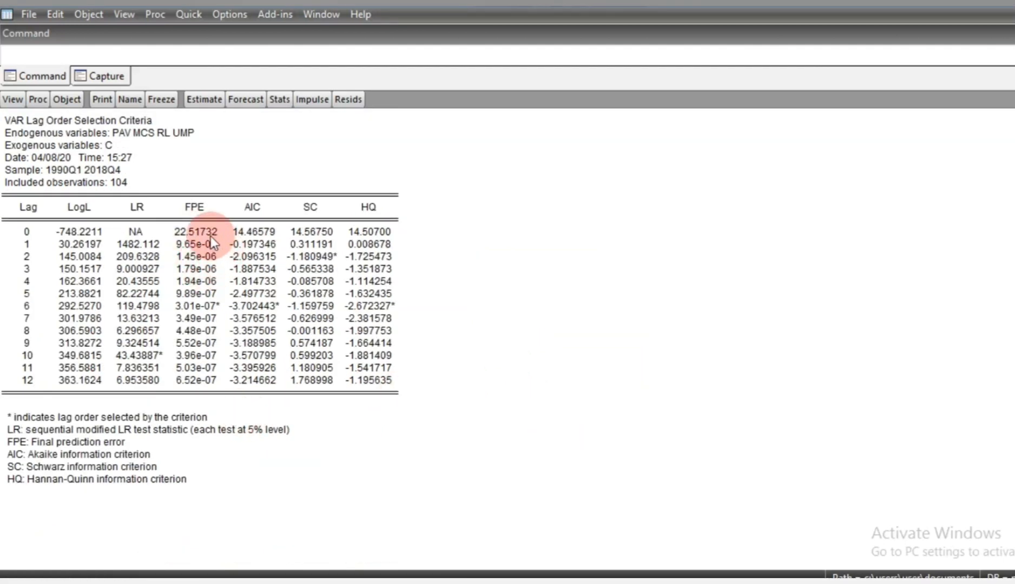
# Step: Examine which lag orders the AIC, SC and HQ columns mark with an asterisk in the lag order selection table
pyautogui.click(253, 210)
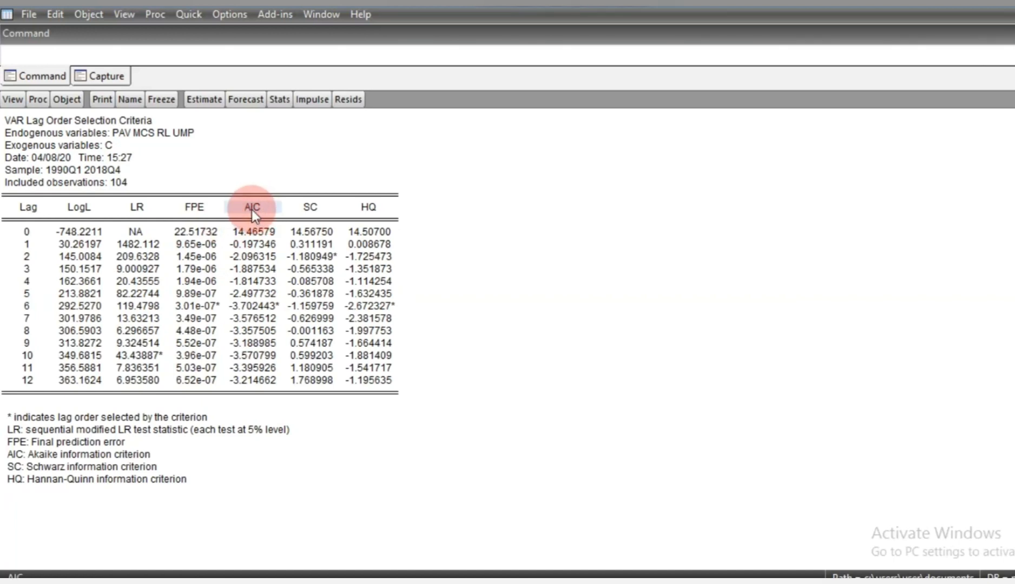
pyautogui.click(267, 310)
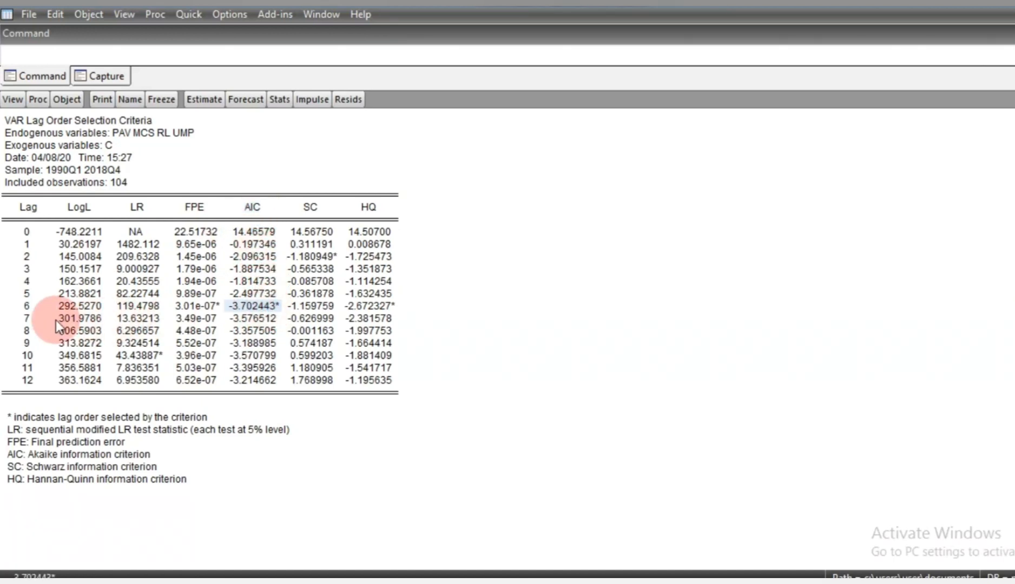
pyautogui.click(26, 308)
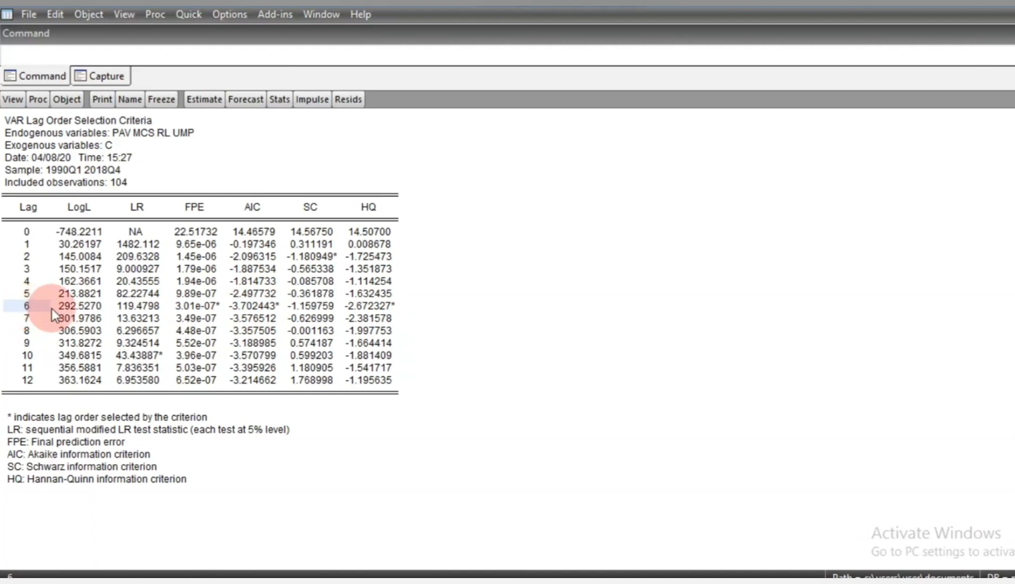
pyautogui.click(263, 304)
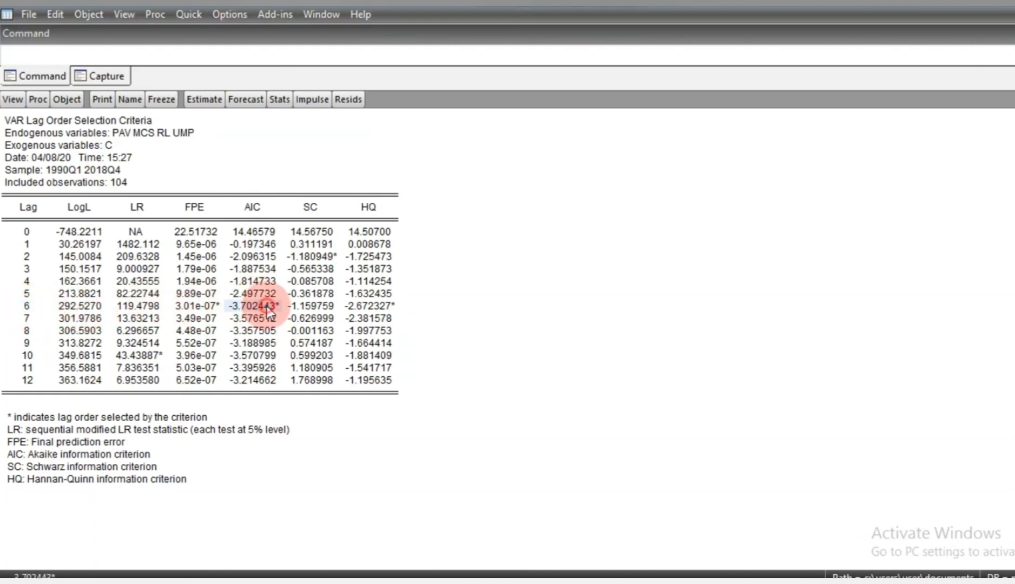
pyautogui.click(319, 258)
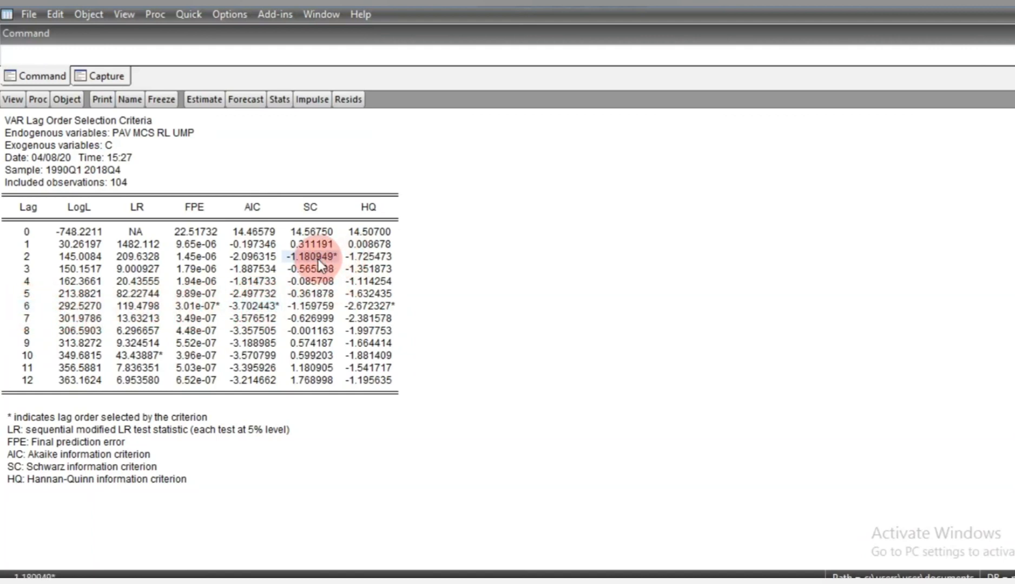
pyautogui.click(386, 307)
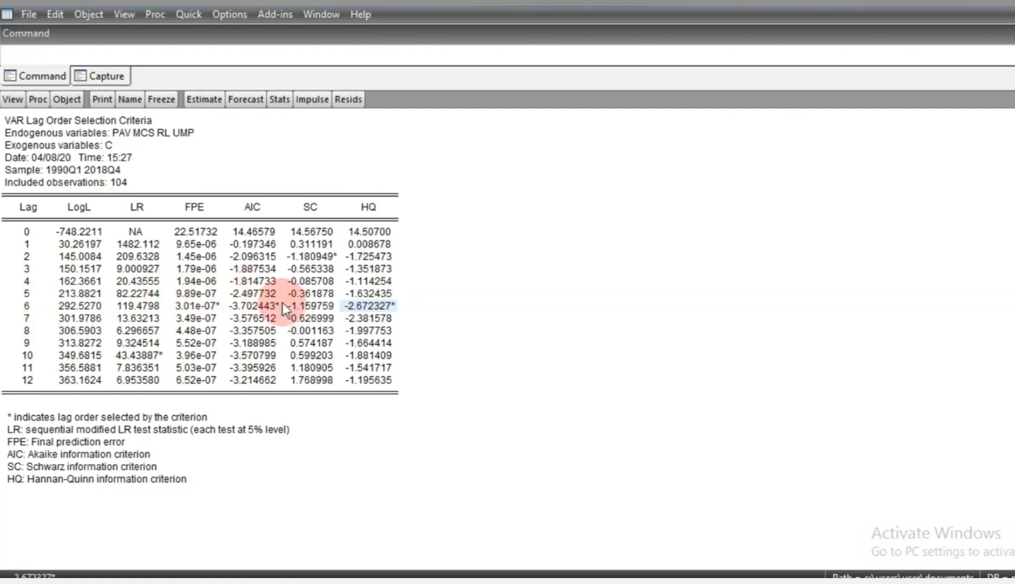
# Step: Compare the Schwarz lag choice with the Akaike and Hannan-Quinn choices to settle on the model's lag order
pyautogui.click(306, 259)
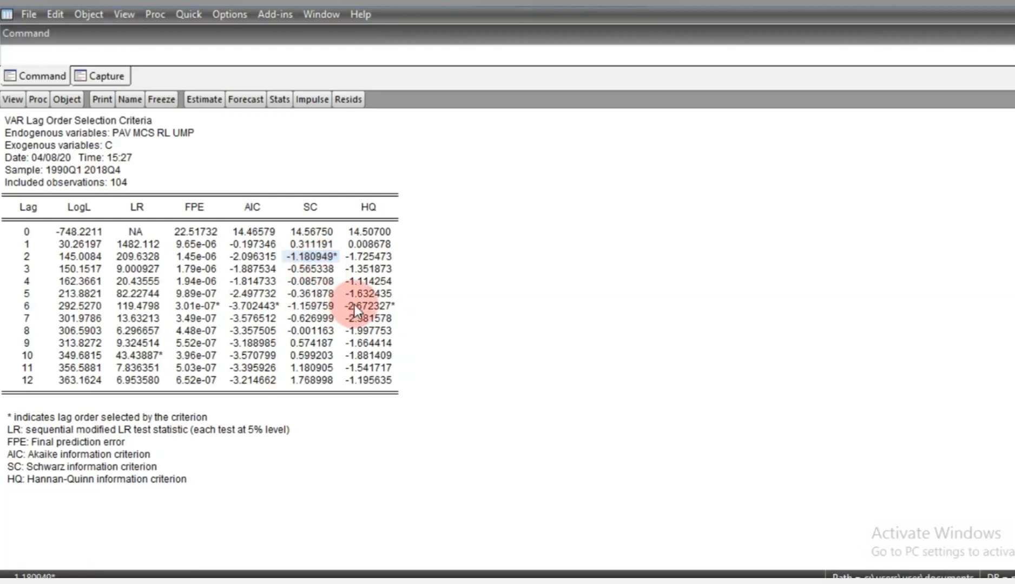
pyautogui.click(259, 307)
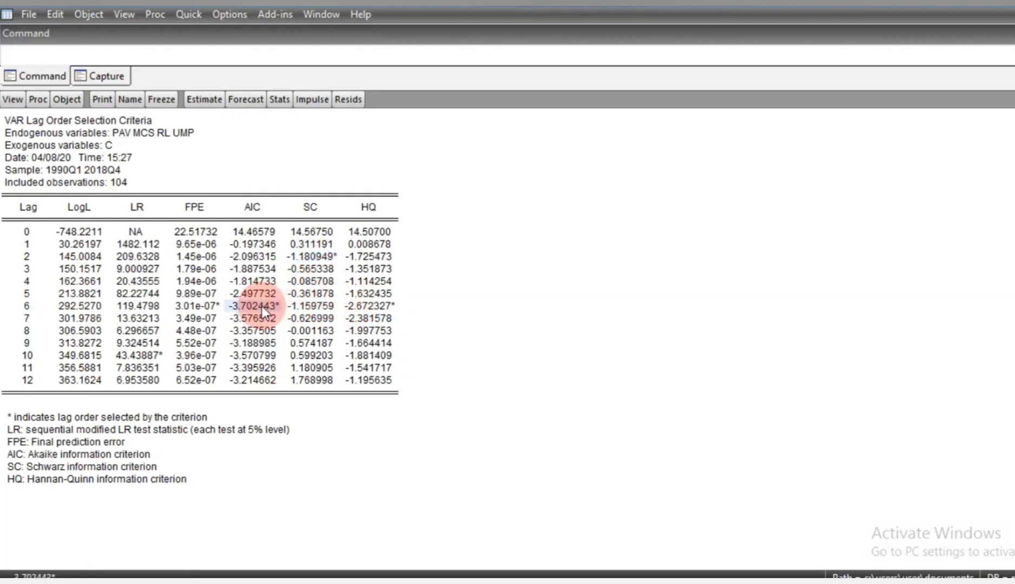
pyautogui.click(370, 307)
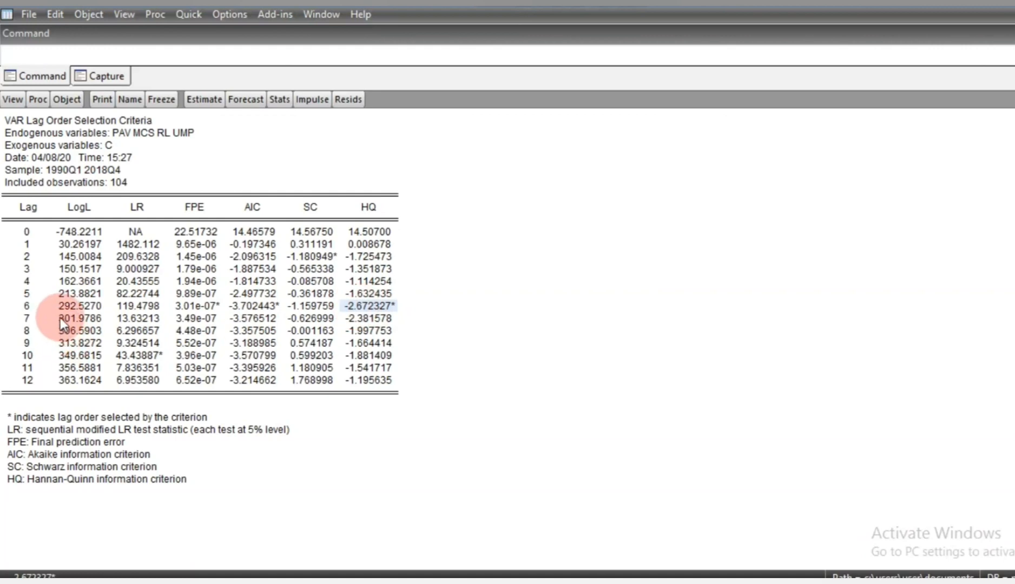
pyautogui.click(251, 306)
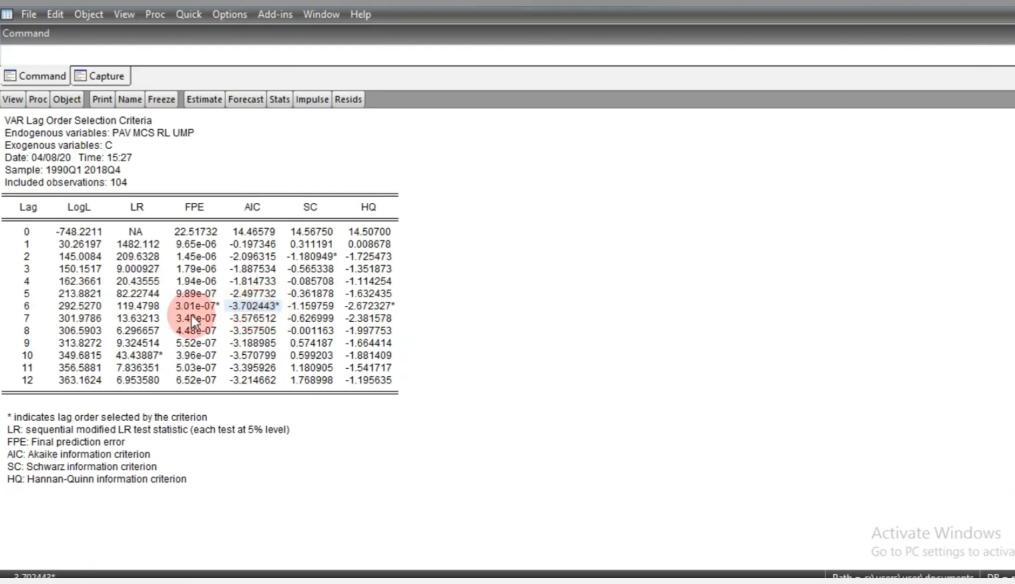
pyautogui.click(77, 307)
pyautogui.click(253, 307)
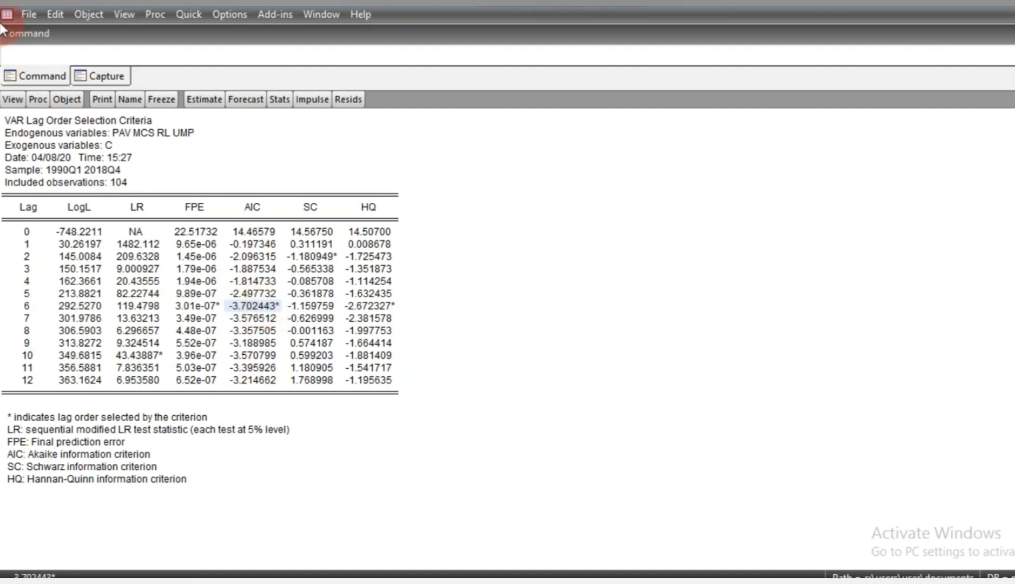
# Step: Run the residual autocorrelation LM test with 12 lags and check the probability at lag 6
pyautogui.click(12, 100)
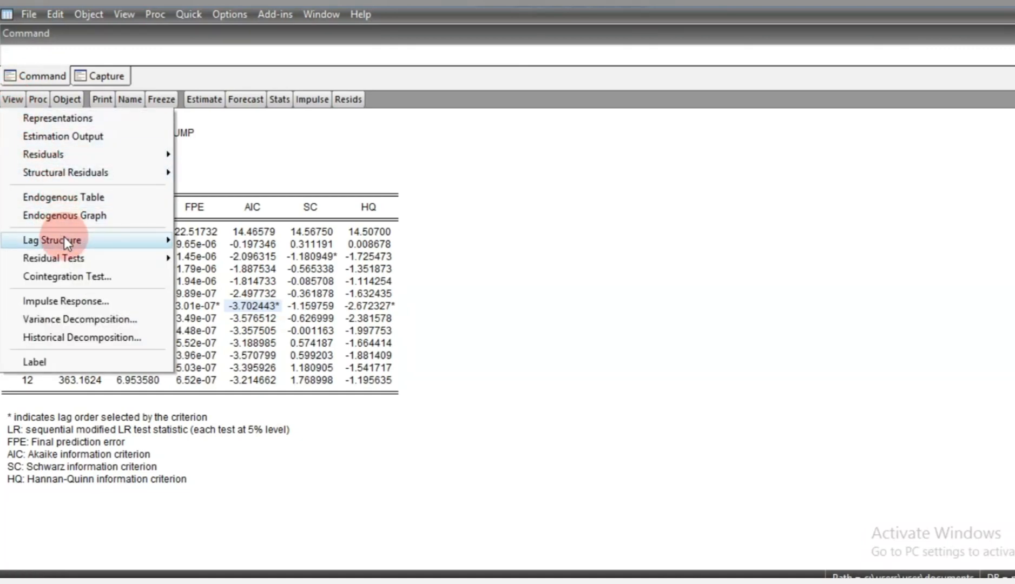
pyautogui.moveTo(66, 242)
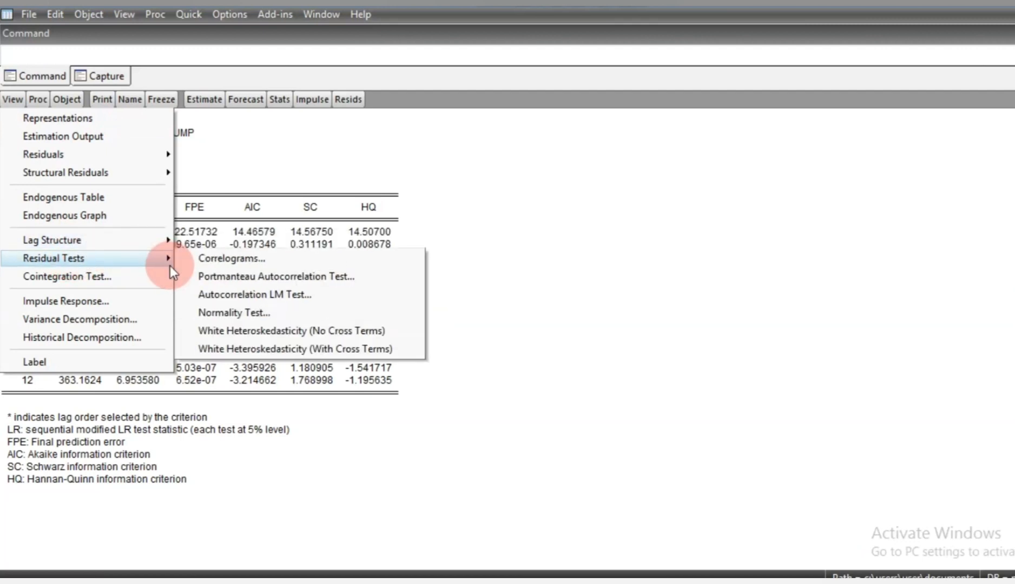
pyautogui.click(247, 294)
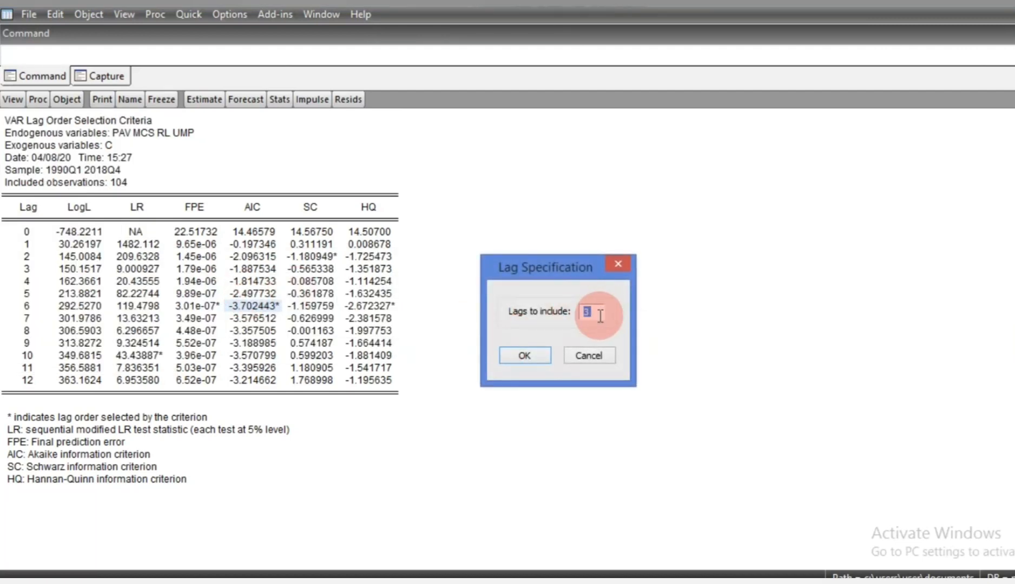
pyautogui.write('12')
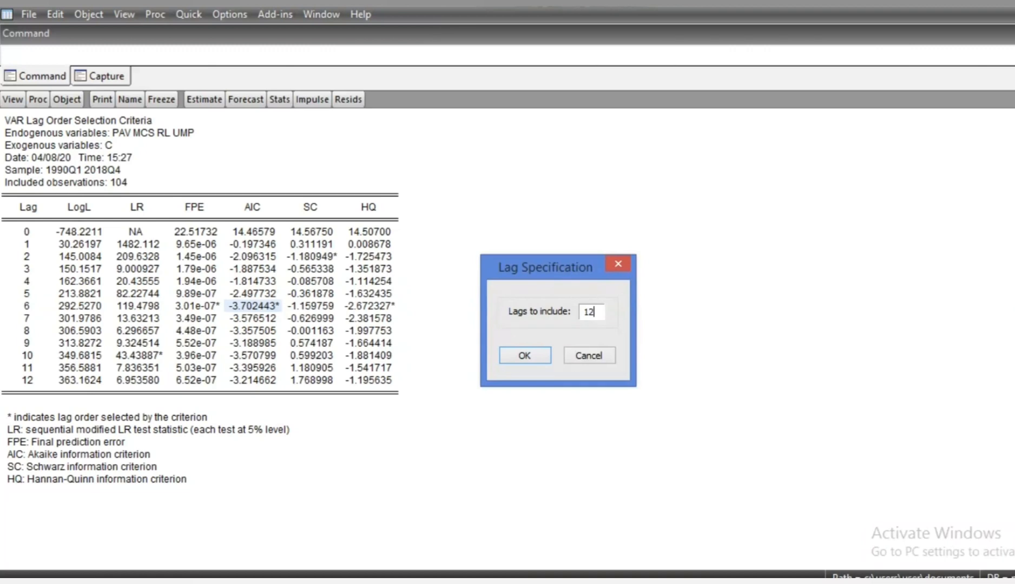
pyautogui.click(517, 359)
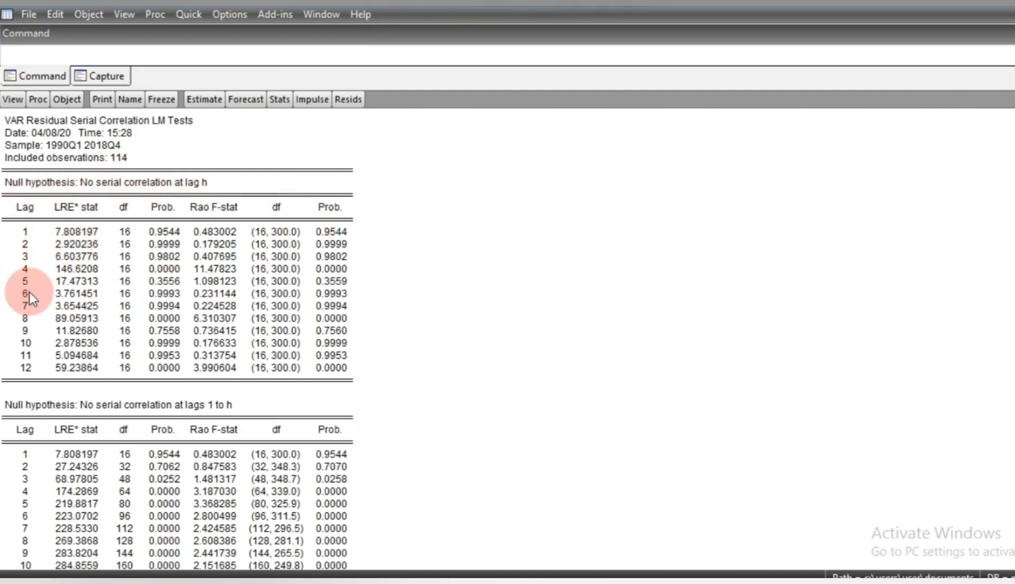
pyautogui.click(326, 295)
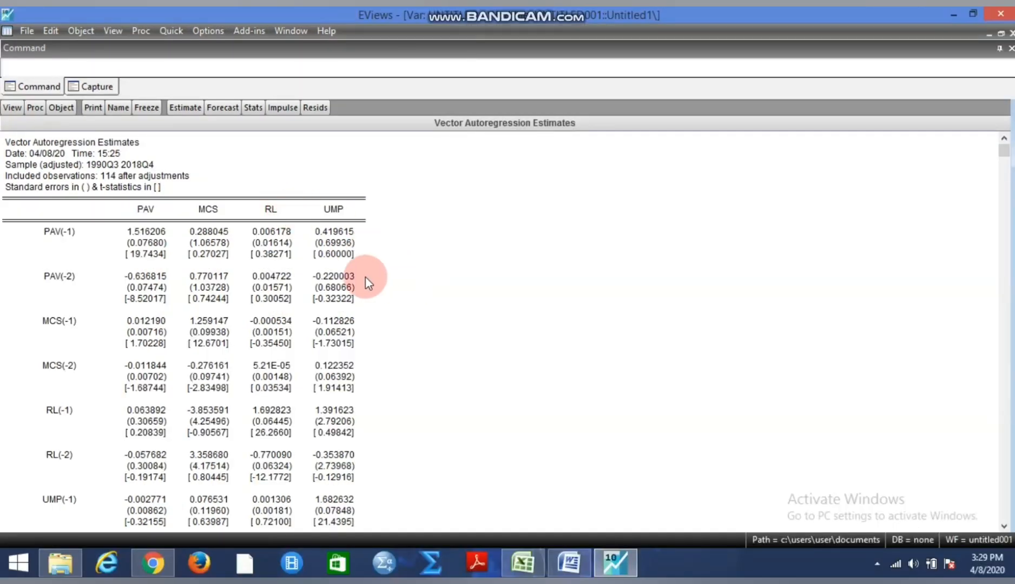
# Step: Re-estimate the standard VAR of pav, mcs, rl and ump with the endogenous lag intervals set to 1 6
pyautogui.click(185, 108)
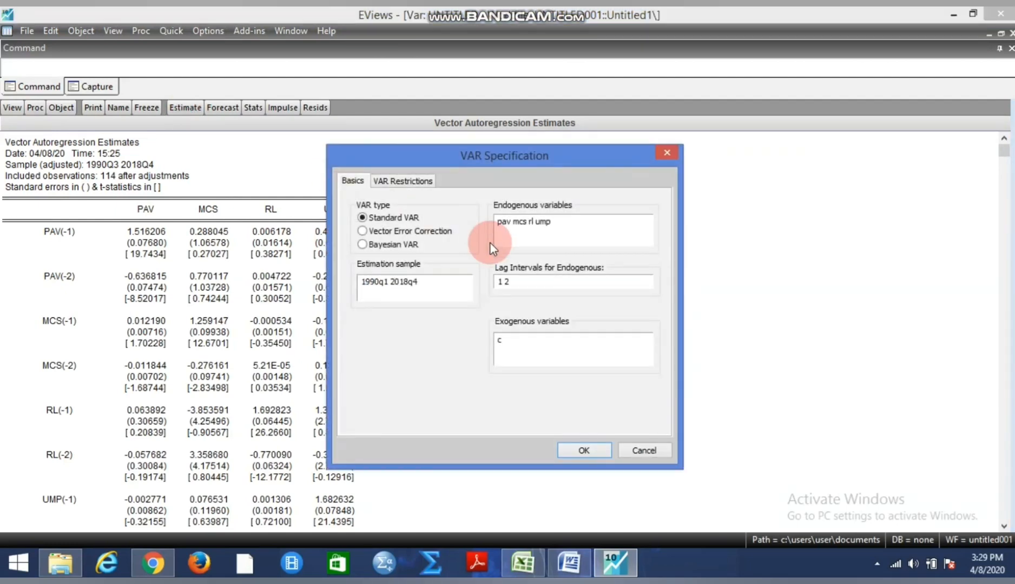
pyautogui.press('BackSpace')
pyautogui.press('BackSpace')
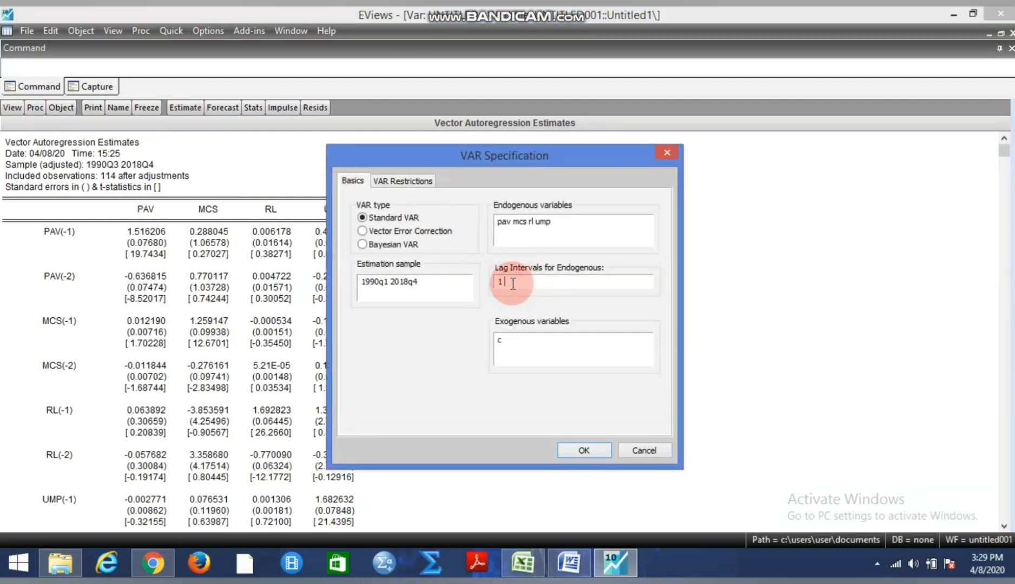
pyautogui.write('6')
pyautogui.click(573, 452)
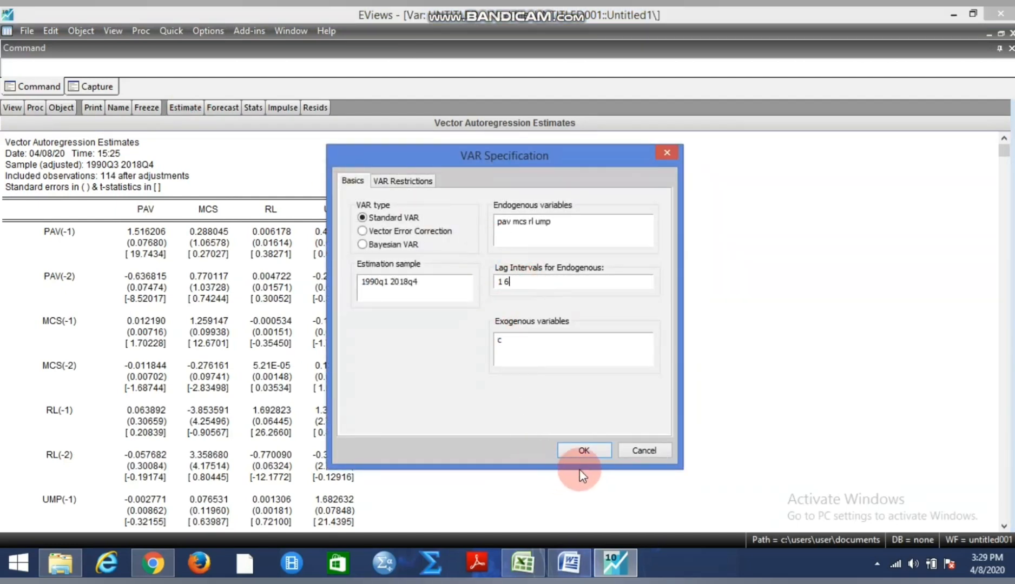
pyautogui.click(501, 238)
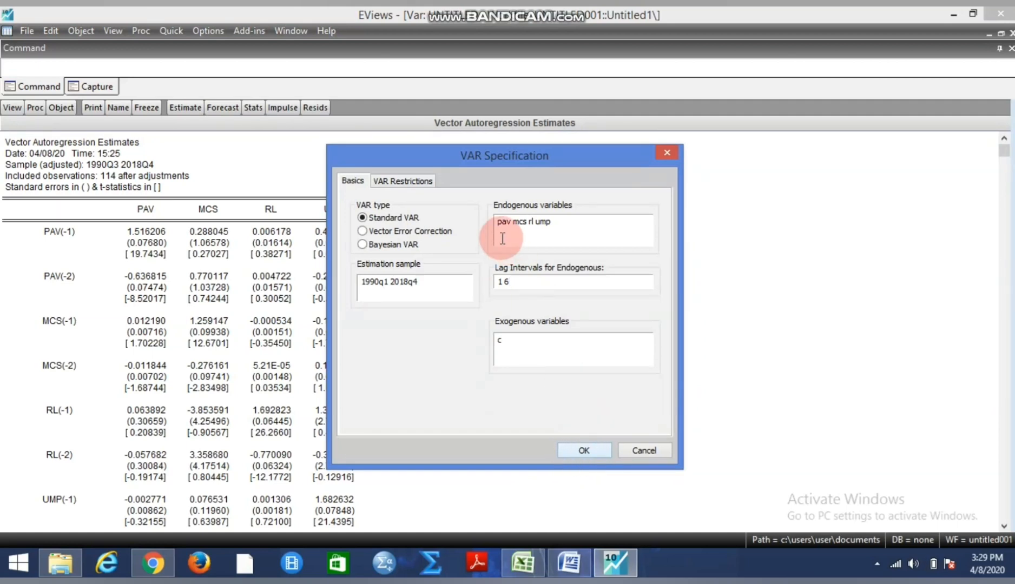
pyautogui.click(512, 279)
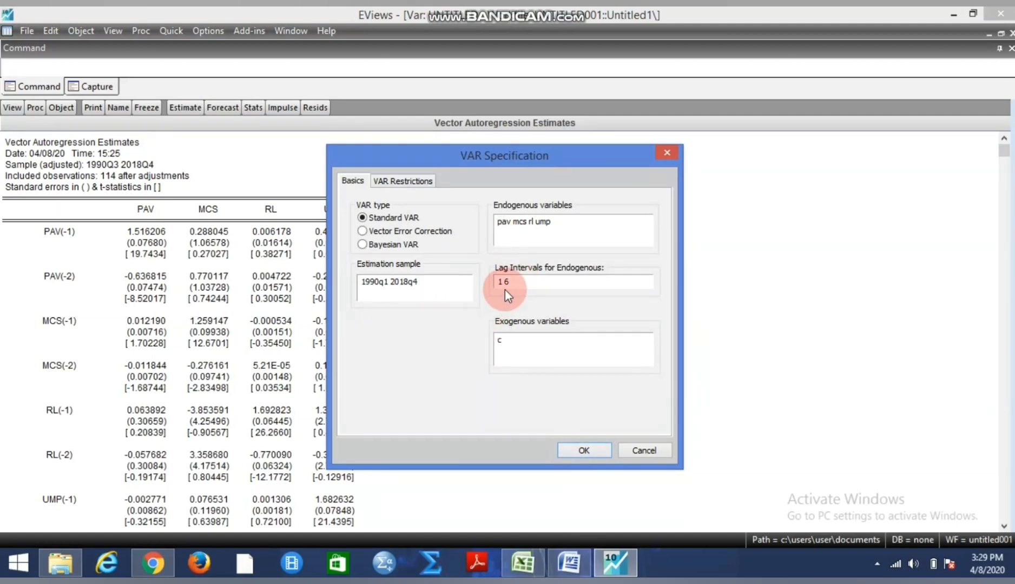
pyautogui.click(585, 450)
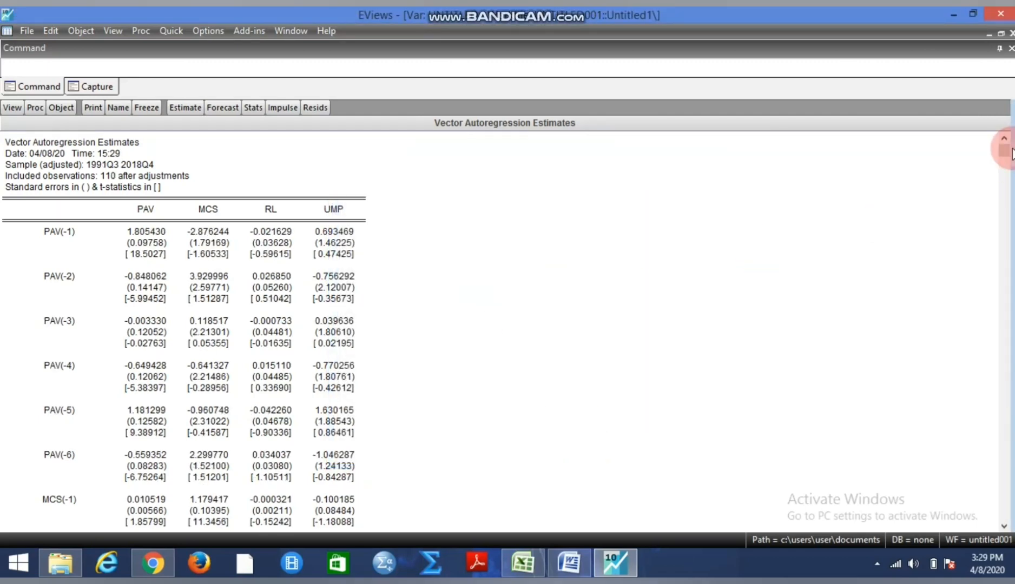
# Step: Review the re-estimated VAR output through to its summary statistics and identify the PAV, MCS, RL and UMP equation columns
pyautogui.moveTo(1003, 148); pyautogui.dragTo(1004, 339)
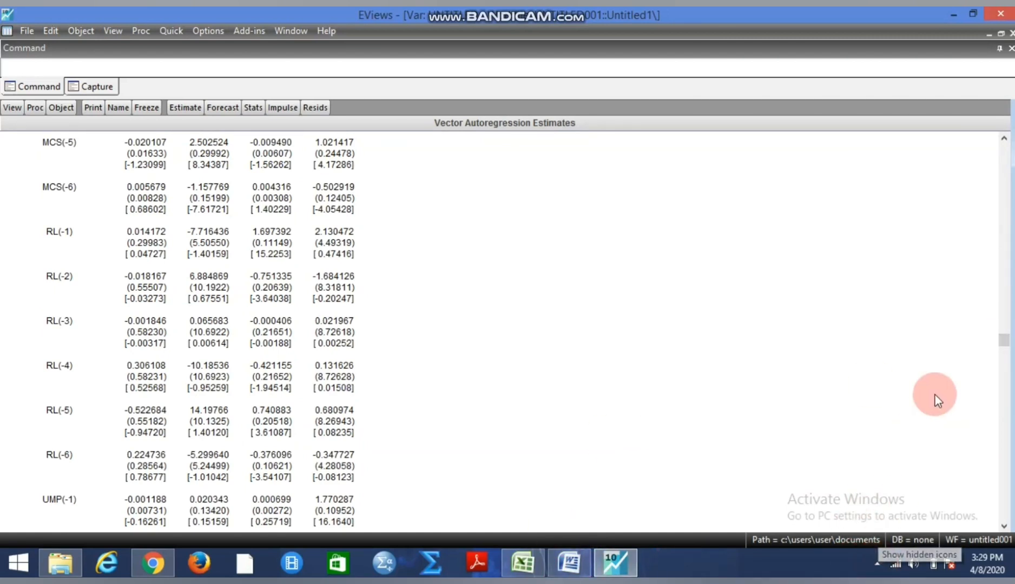
pyautogui.moveTo(1003, 339); pyautogui.dragTo(1004, 513)
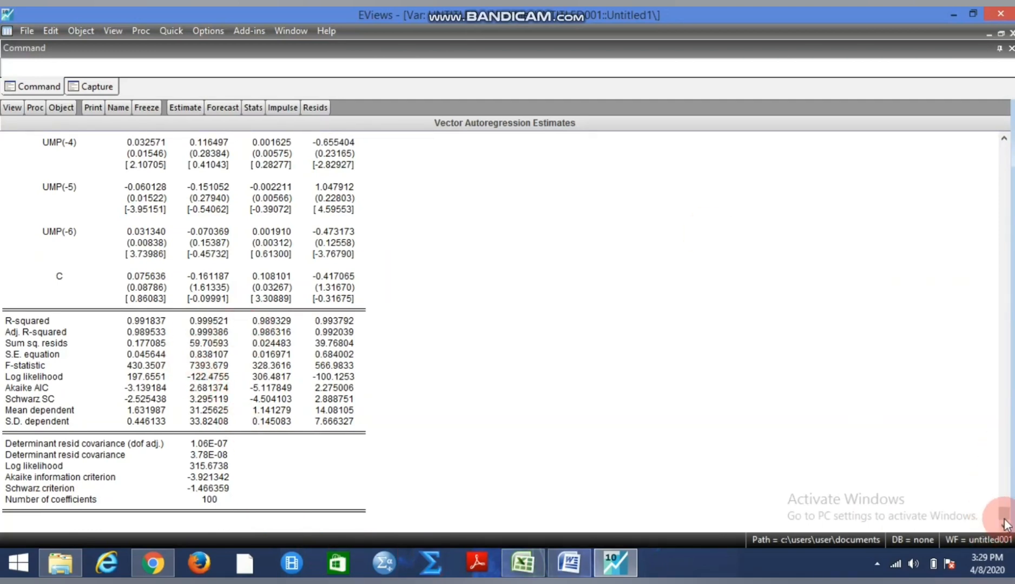
pyautogui.moveTo(1005, 523); pyautogui.dragTo(999, 142)
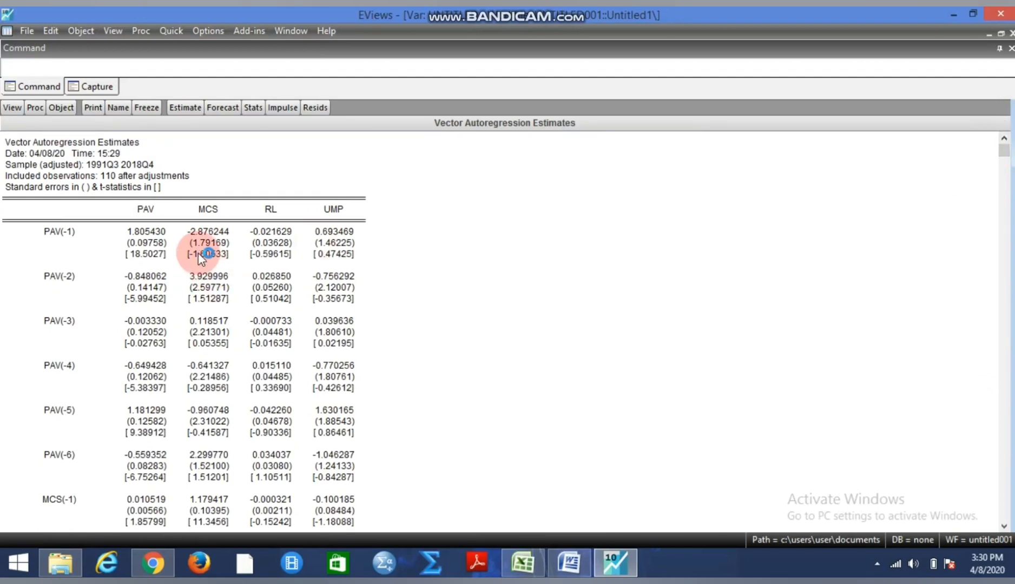
pyautogui.click(142, 209)
pyautogui.click(208, 209)
pyautogui.click(264, 211)
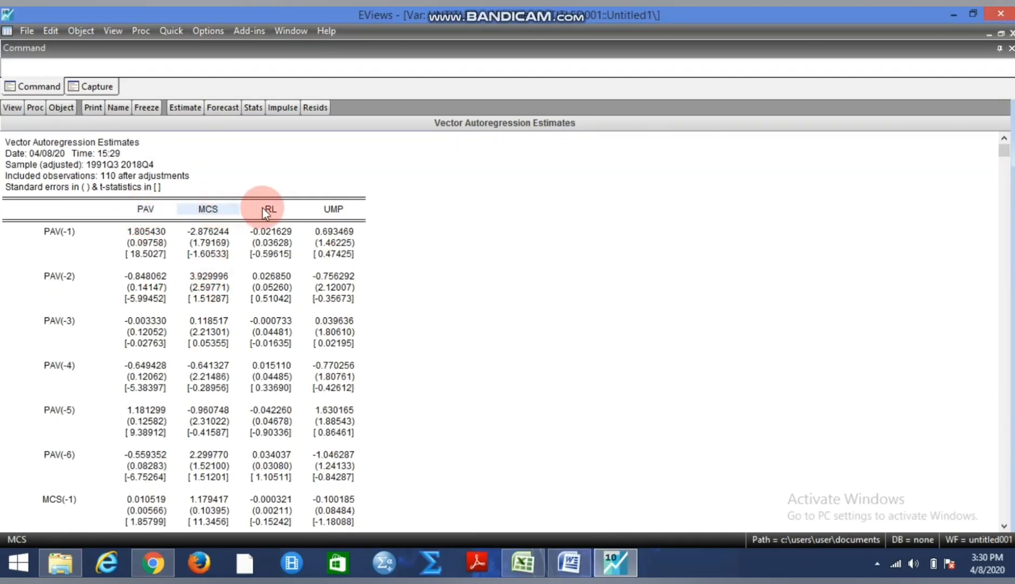
pyautogui.click(341, 214)
pyautogui.click(279, 221)
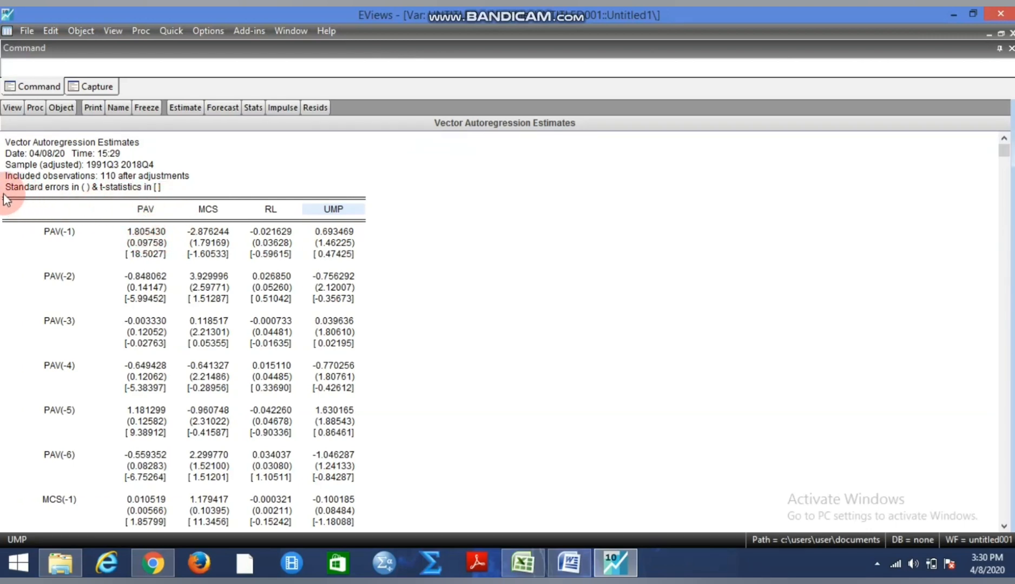
# Step: Identify the standard errors in parentheses and the t-statistics in brackets for PAV(-1) across the PAV, MCS, RL and UMP equations
pyautogui.click(85, 187)
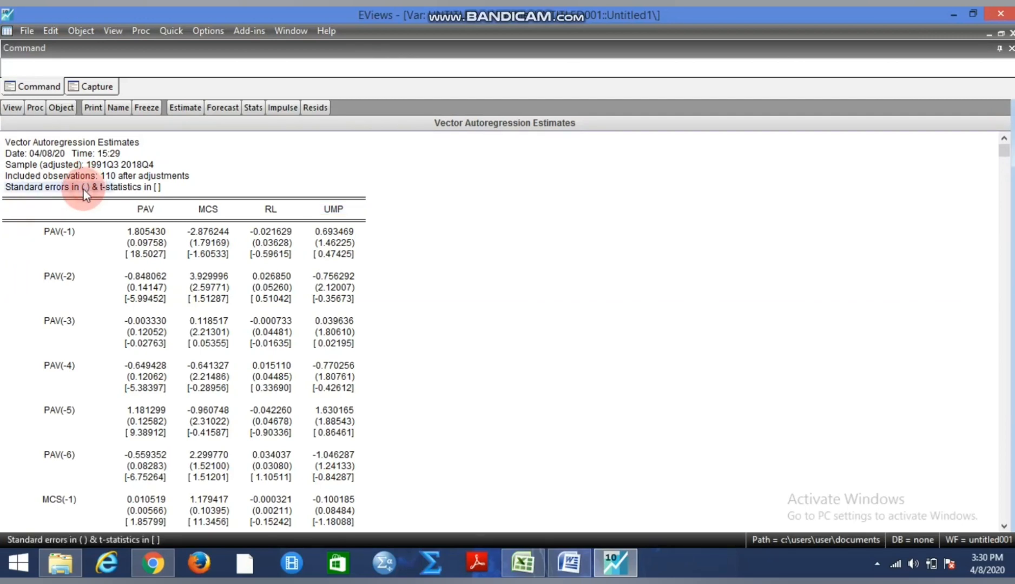
pyautogui.click(157, 189)
pyautogui.click(148, 242)
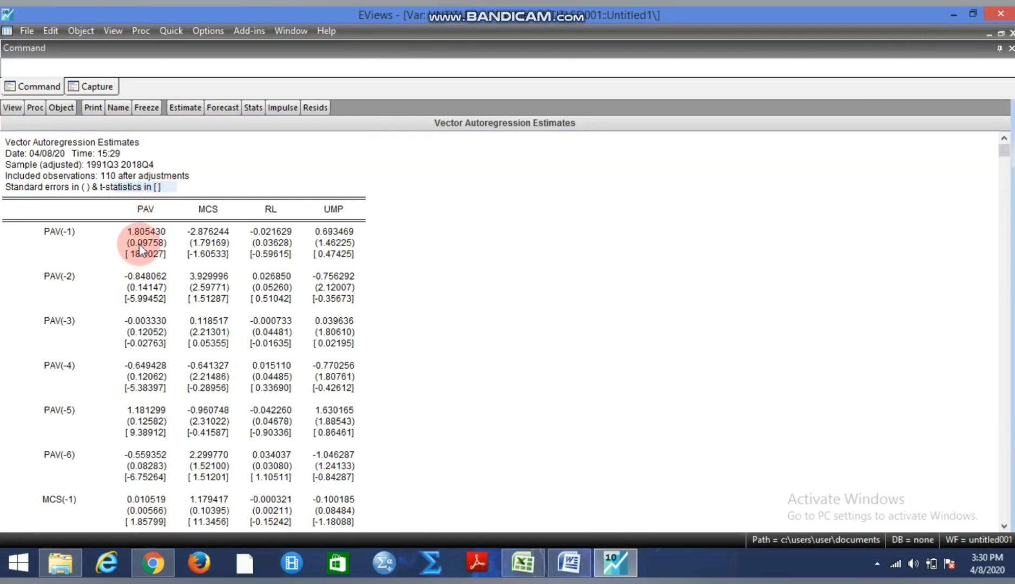
pyautogui.click(201, 247)
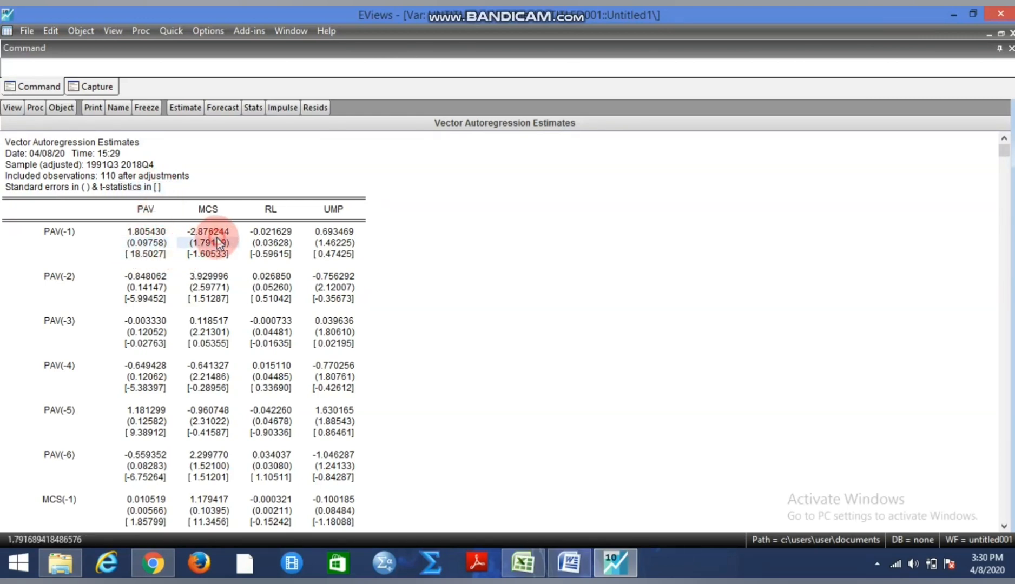
pyautogui.click(262, 246)
pyautogui.click(145, 260)
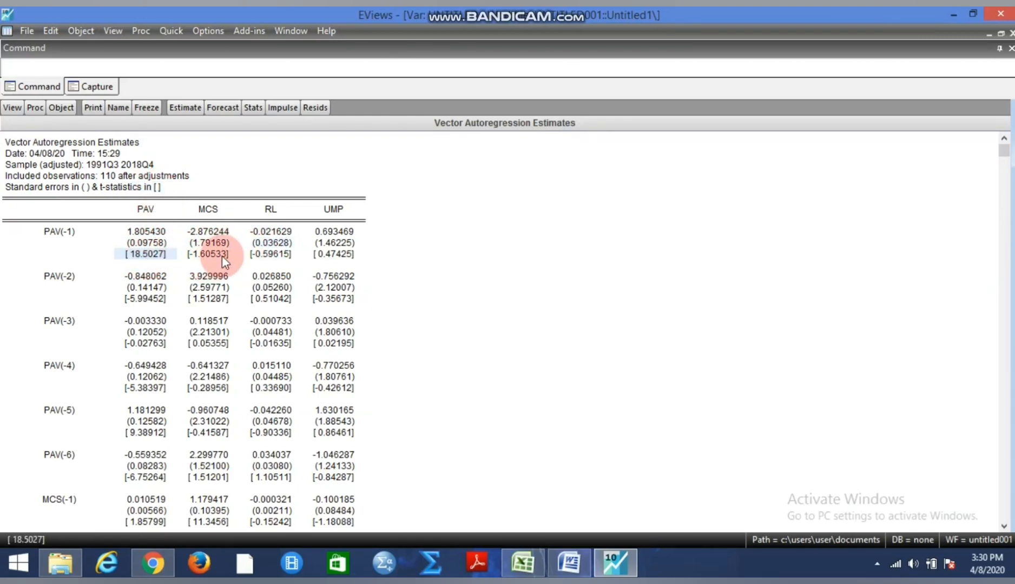
pyautogui.click(222, 255)
pyautogui.click(286, 254)
pyautogui.click(328, 259)
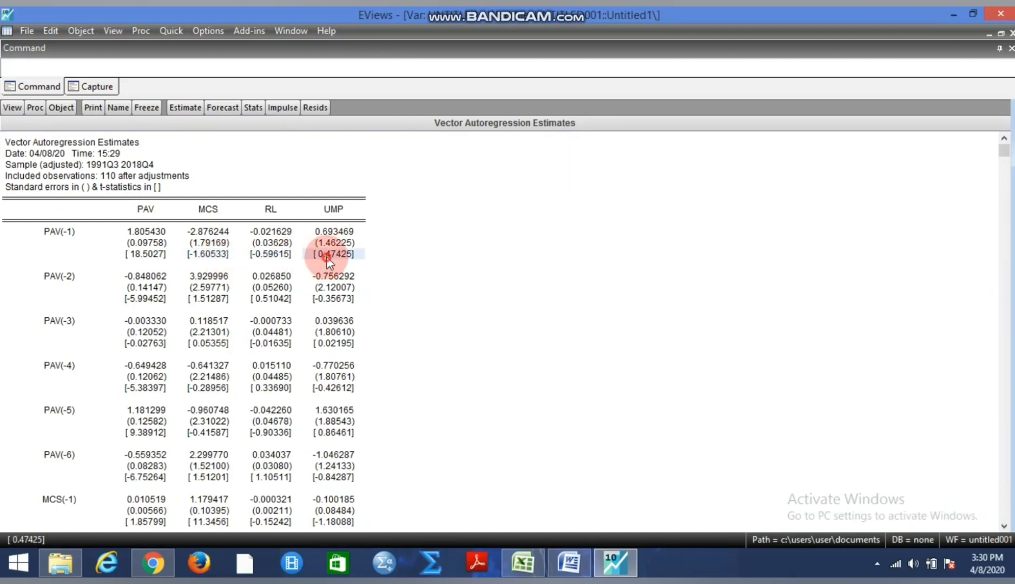
# Step: Compare the t-statistics of PAV(-1) and PAV(-2) across all four equations to judge the significance of the lags
pyautogui.click(139, 257)
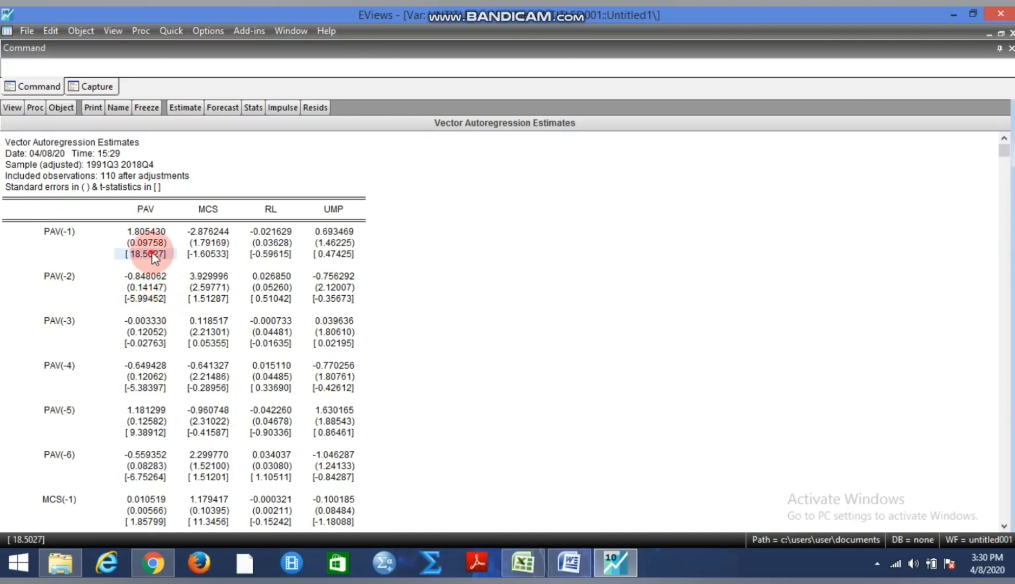
pyautogui.click(211, 256)
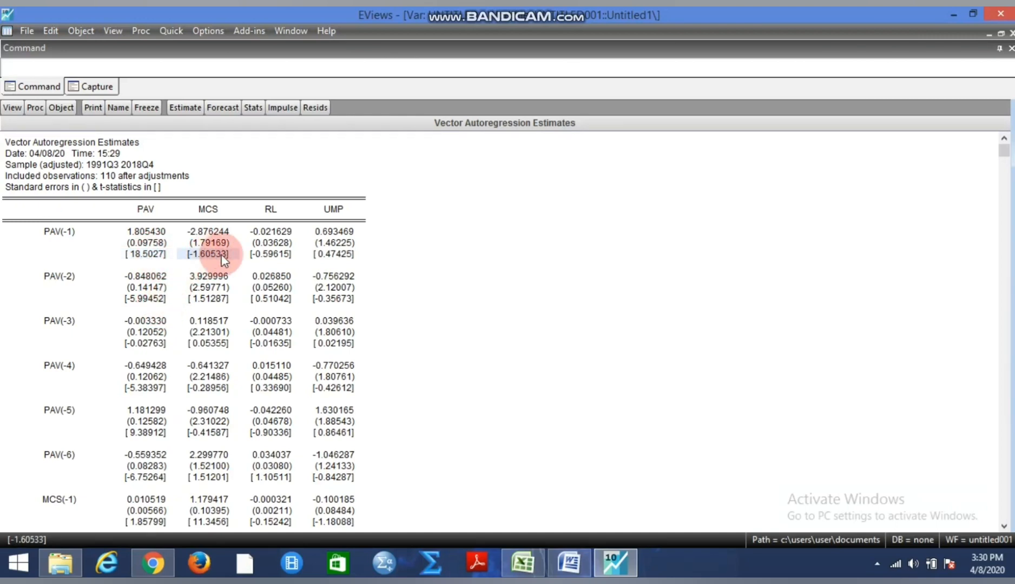
pyautogui.click(269, 254)
pyautogui.click(341, 256)
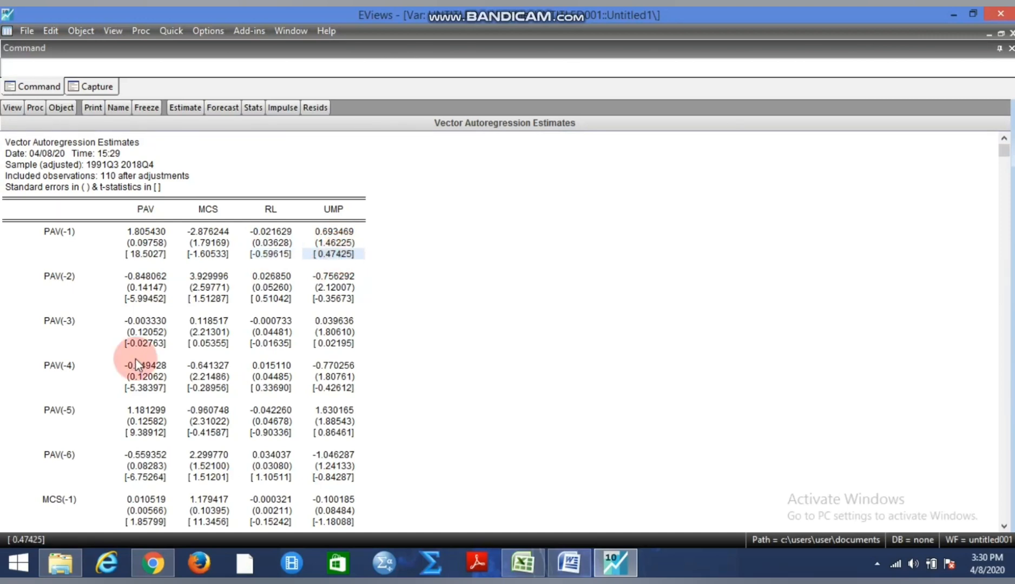
pyautogui.click(140, 302)
pyautogui.click(216, 301)
pyautogui.click(270, 299)
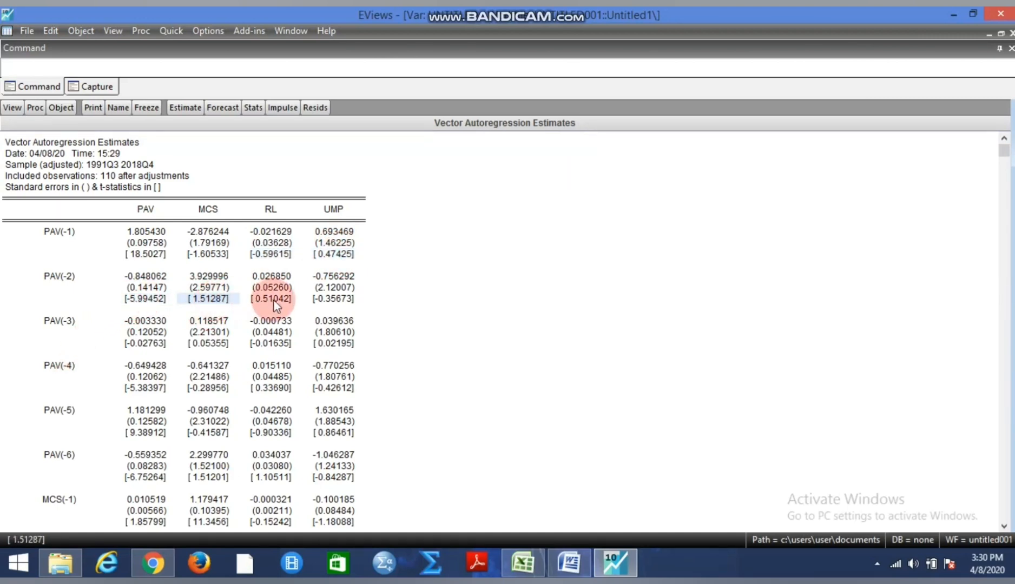
pyautogui.click(334, 299)
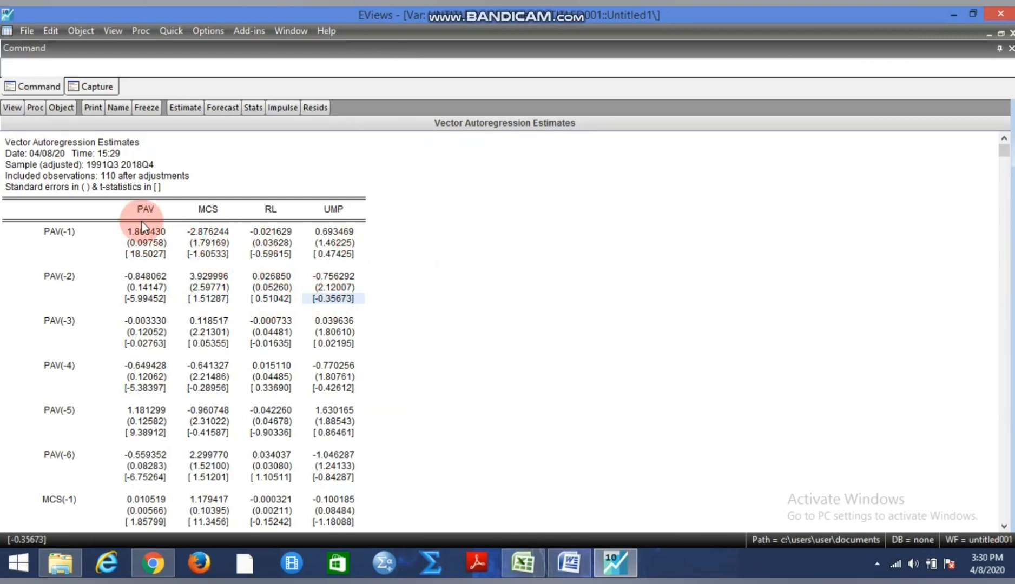
pyautogui.click(61, 196)
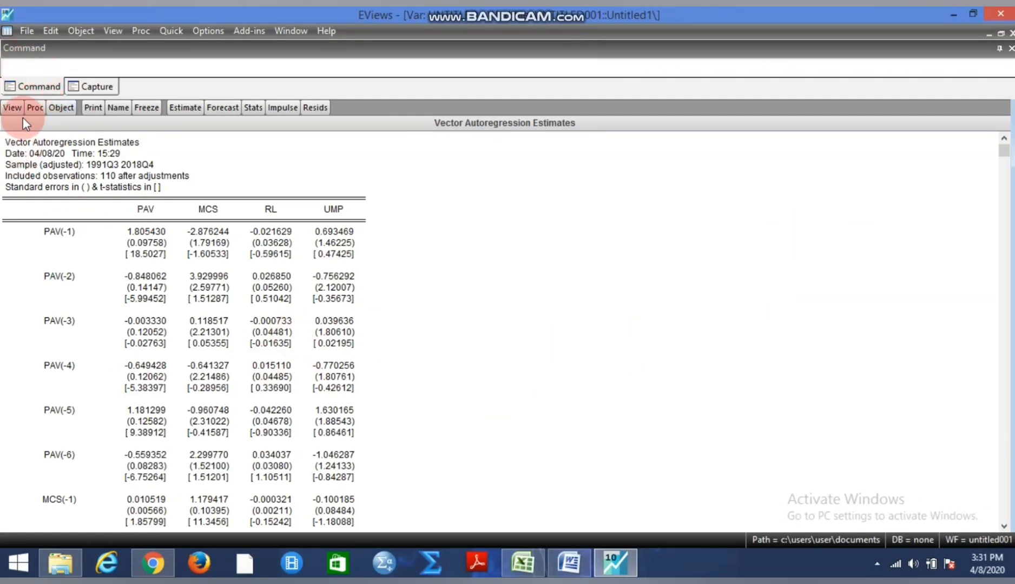
# Step: Make a system from the estimated VAR, ordered by variable
pyautogui.click(32, 108)
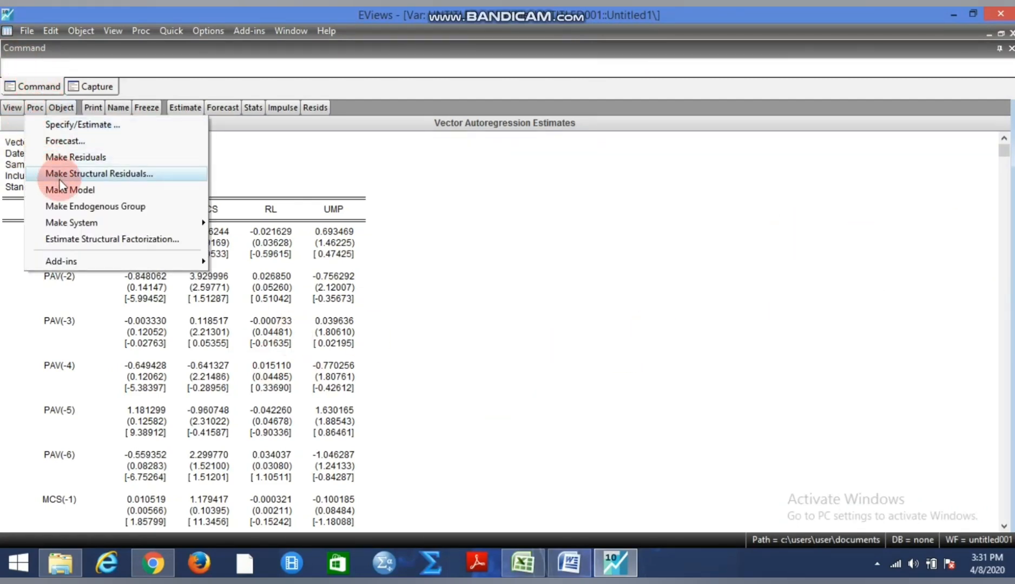
pyautogui.click(75, 223)
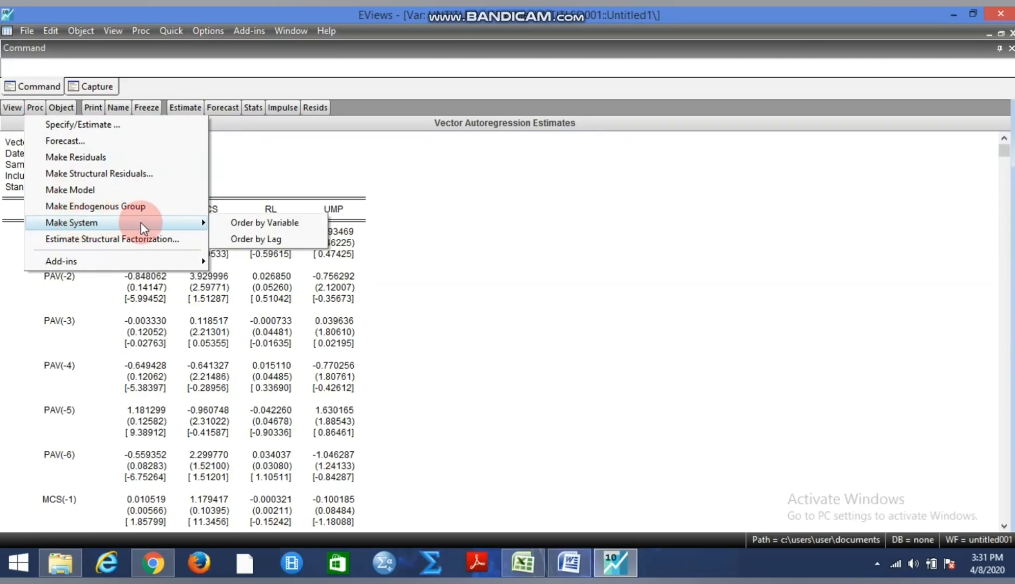
pyautogui.click(273, 223)
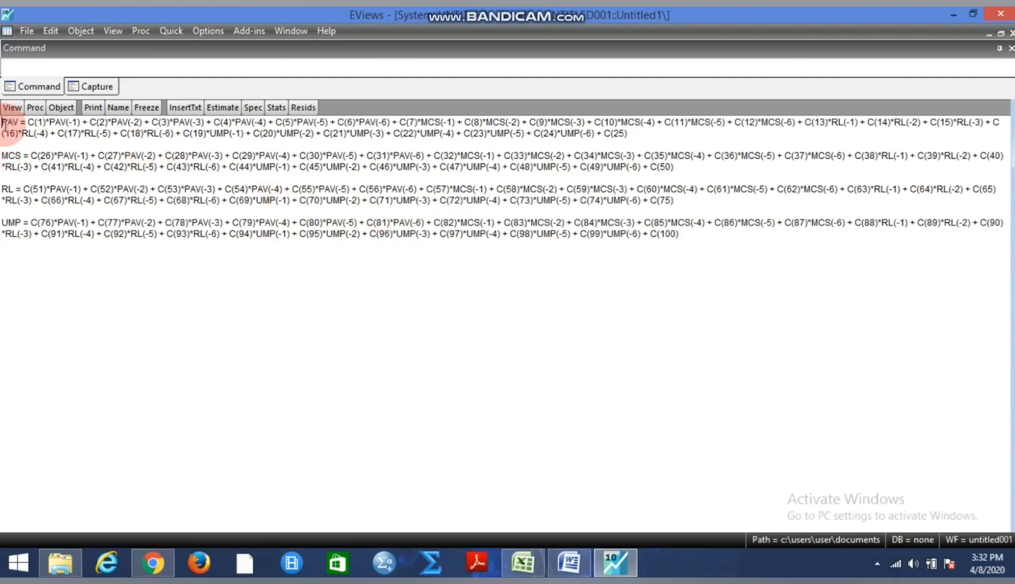
# Step: Examine the PAV, MCS, RL and UMP system equations and how their C coefficients are numbered from one equation to the following one
pyautogui.moveTo(3, 125); pyautogui.dragTo(105, 241)
pyautogui.click(248, 286)
pyautogui.click(1, 123)
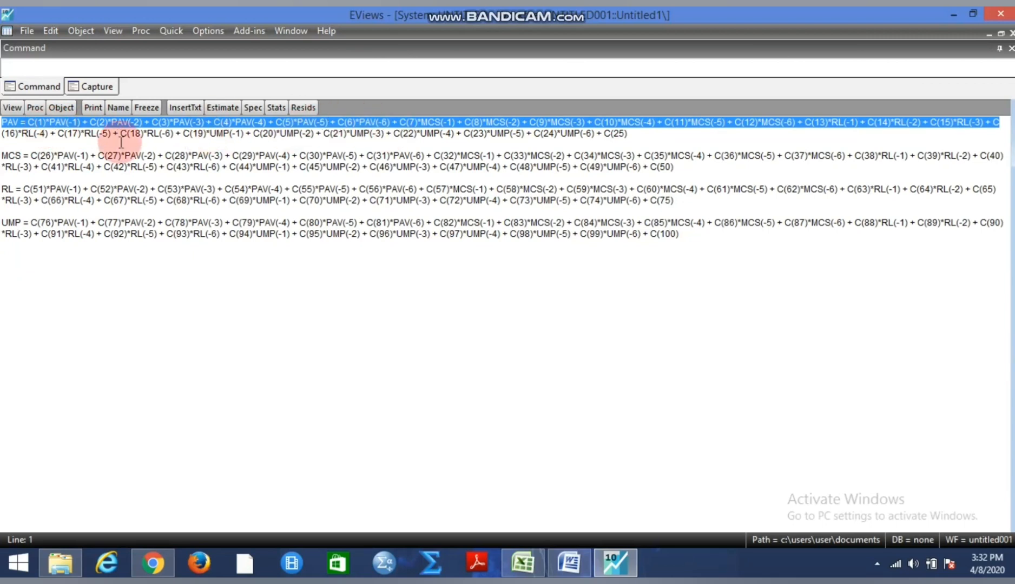
pyautogui.click(620, 133)
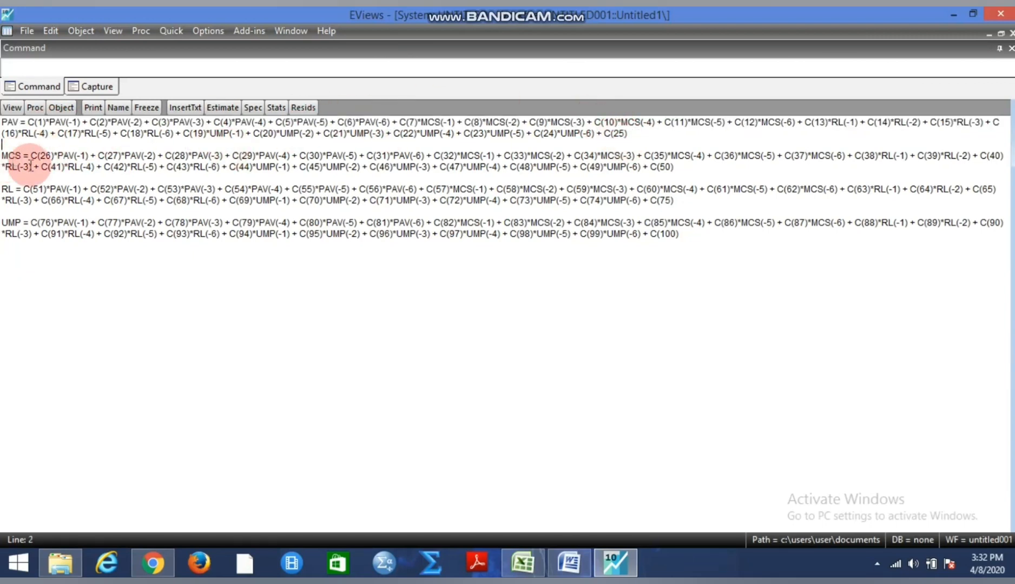
pyautogui.moveTo(29, 156); pyautogui.dragTo(47, 156)
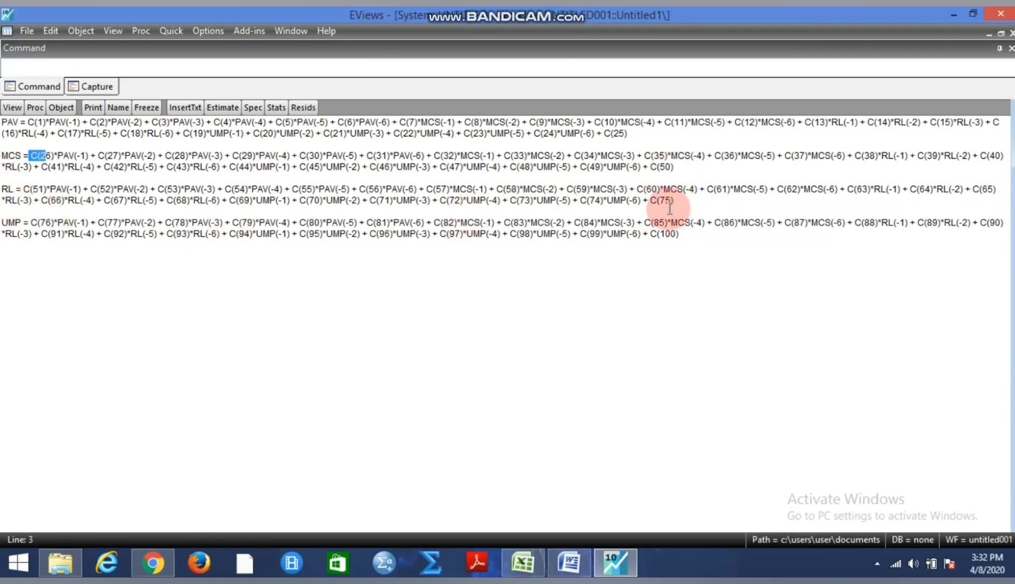
pyautogui.click(54, 167)
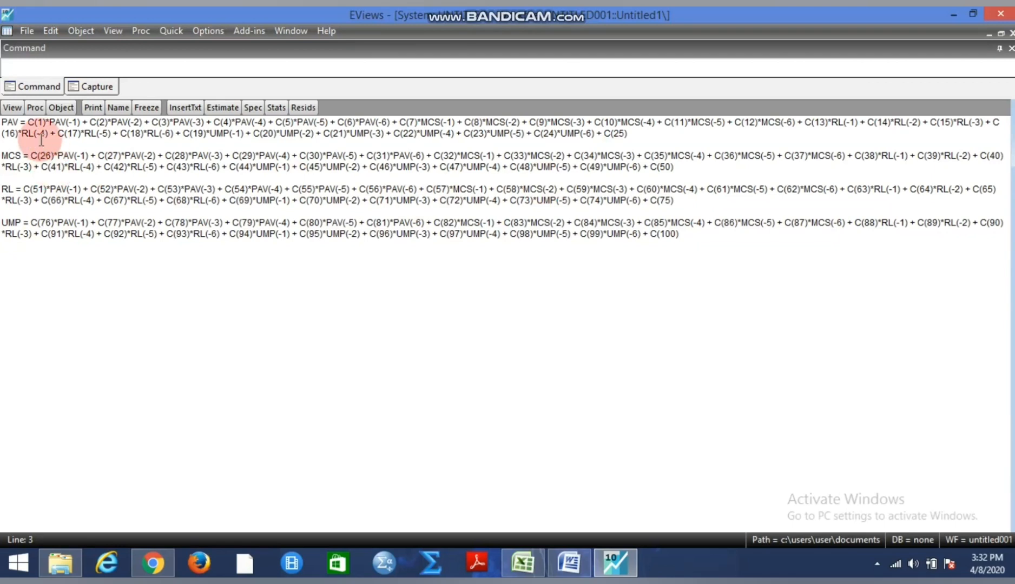
# Step: Estimate the system by Ordinary Least Squares over the sample 1990q1 2018q4
pyautogui.click(36, 108)
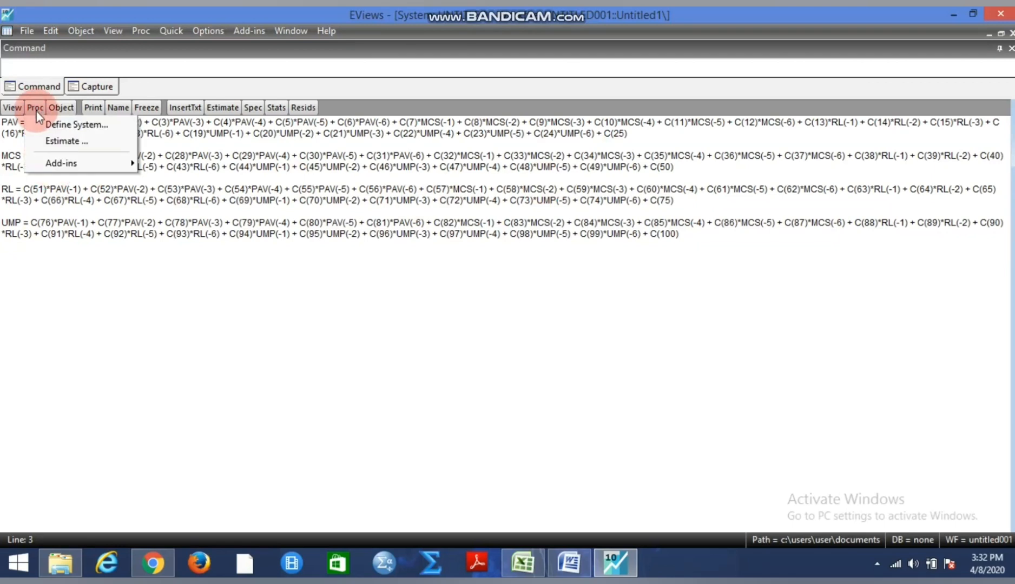
pyautogui.click(71, 141)
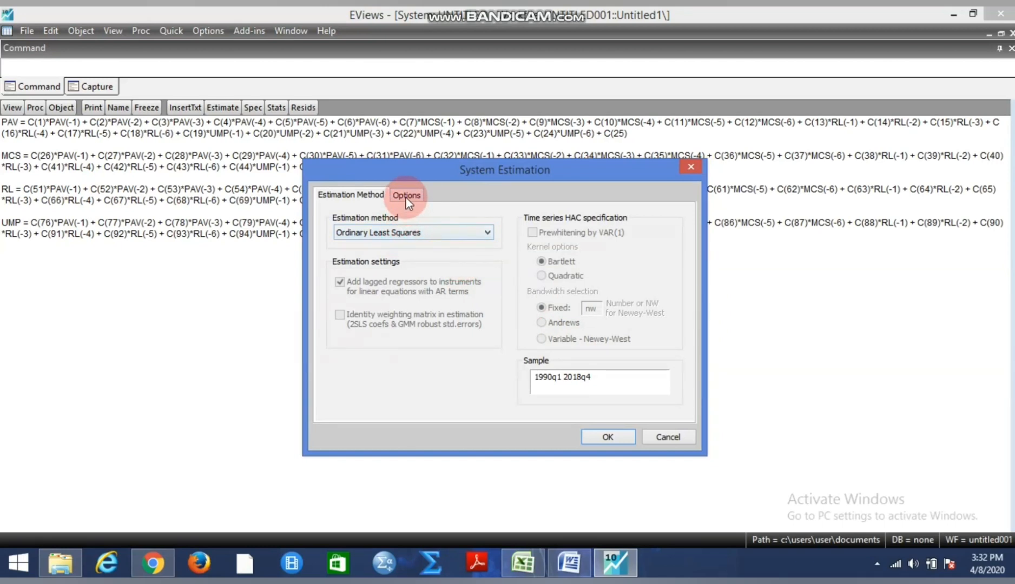
pyautogui.click(487, 230)
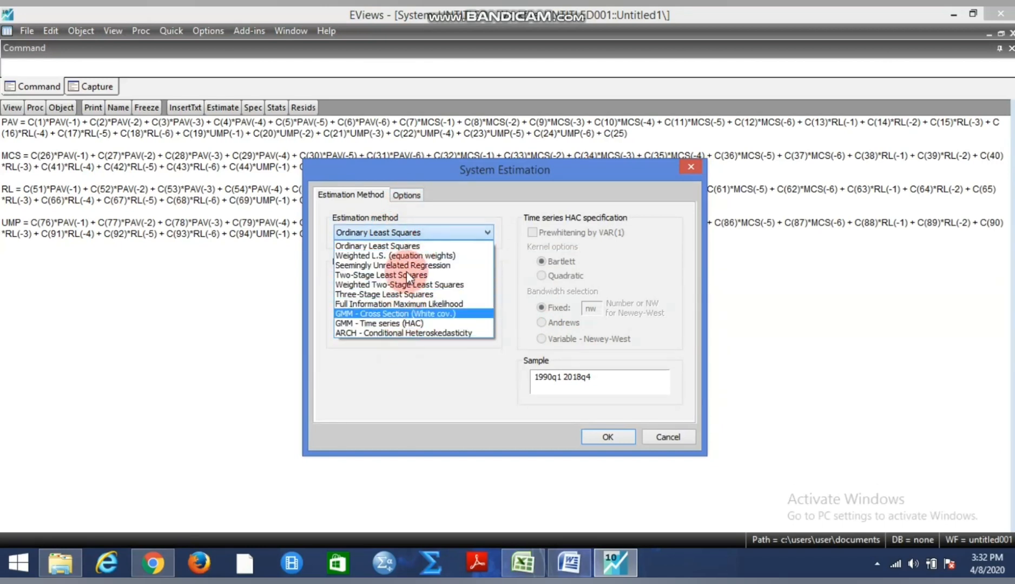
pyautogui.click(407, 238)
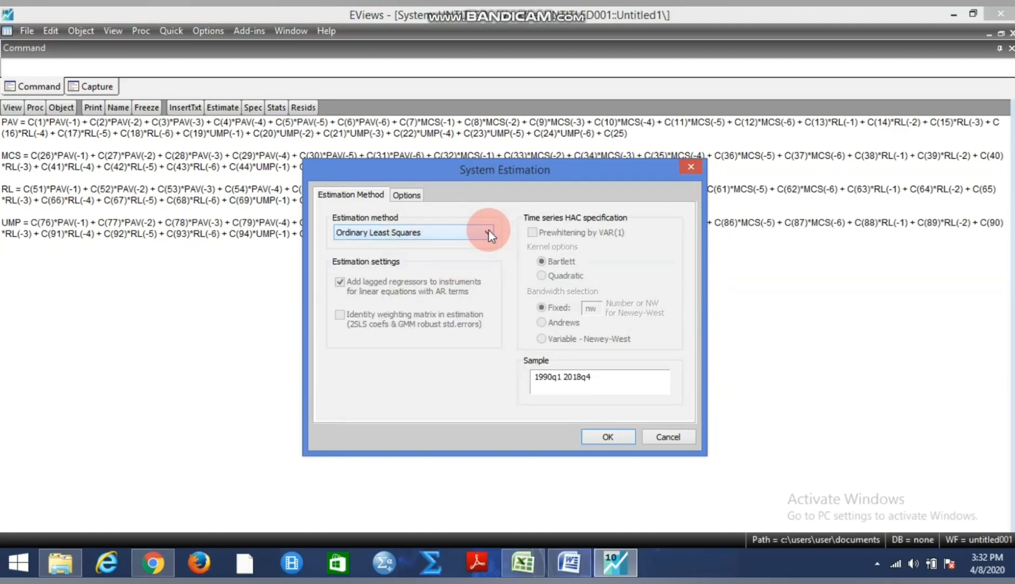
pyautogui.click(608, 437)
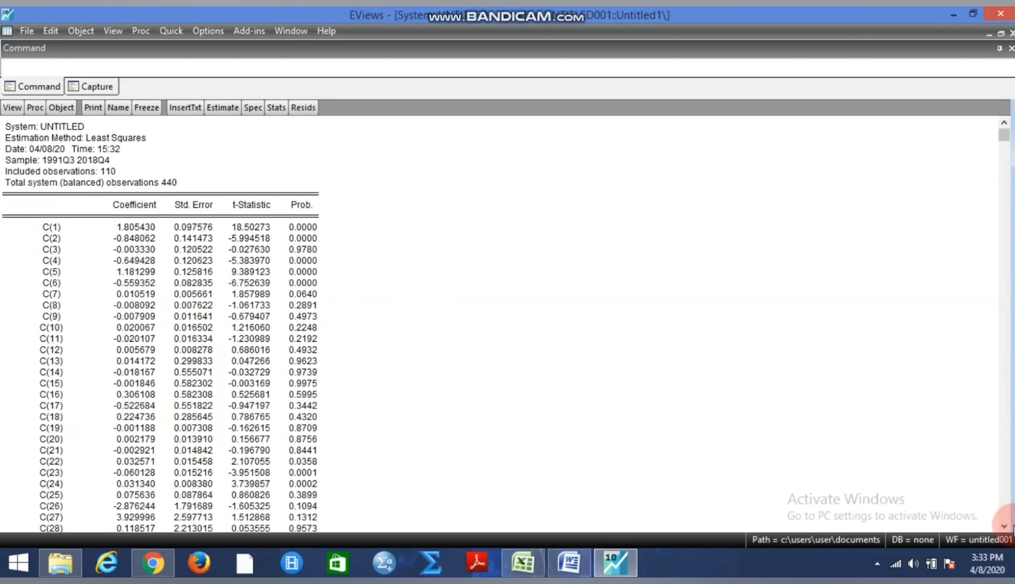
# Step: Match the PAV equation to coefficients C(1) to C(25) and the MCS equation to C(26) to C(50) in the system output
pyautogui.click(1005, 527)
pyautogui.click(1004, 528)
pyautogui.click(1005, 528)
pyautogui.moveTo(1004, 527); pyautogui.dragTo(1005, 527)
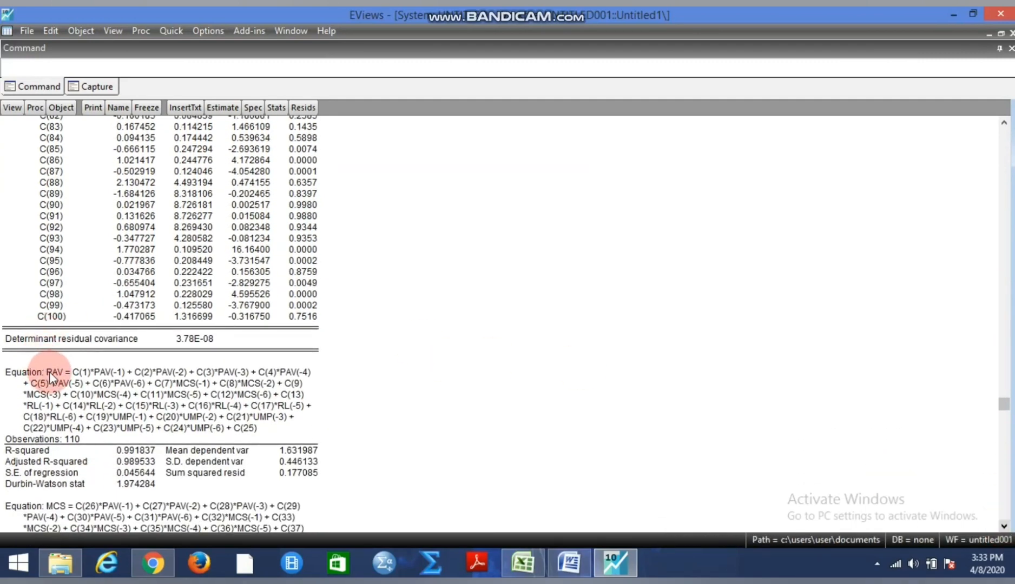
pyautogui.moveTo(48, 376); pyautogui.dragTo(259, 435)
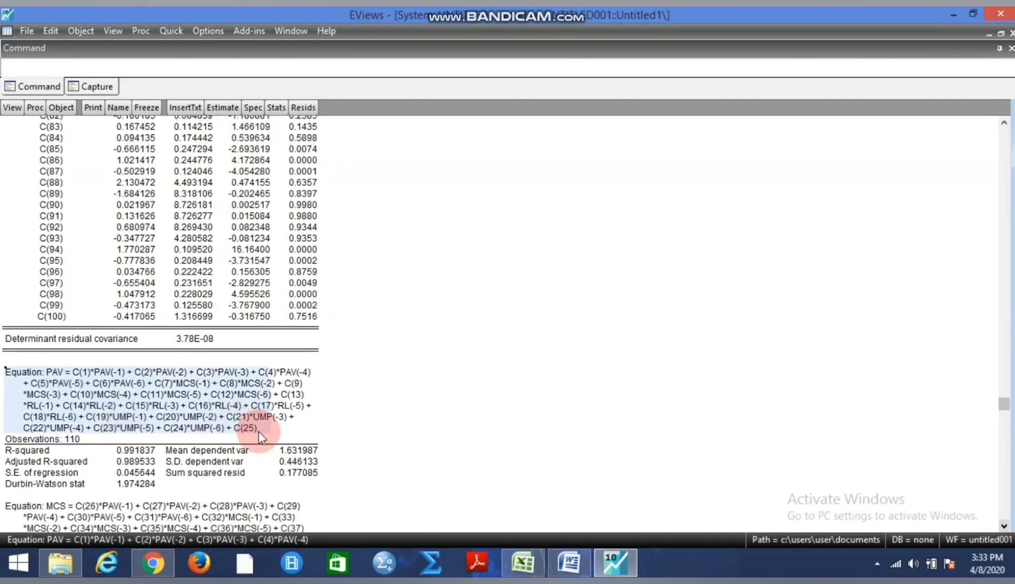
pyautogui.click(1004, 124)
pyautogui.moveTo(1004, 124); pyautogui.dragTo(1003, 123)
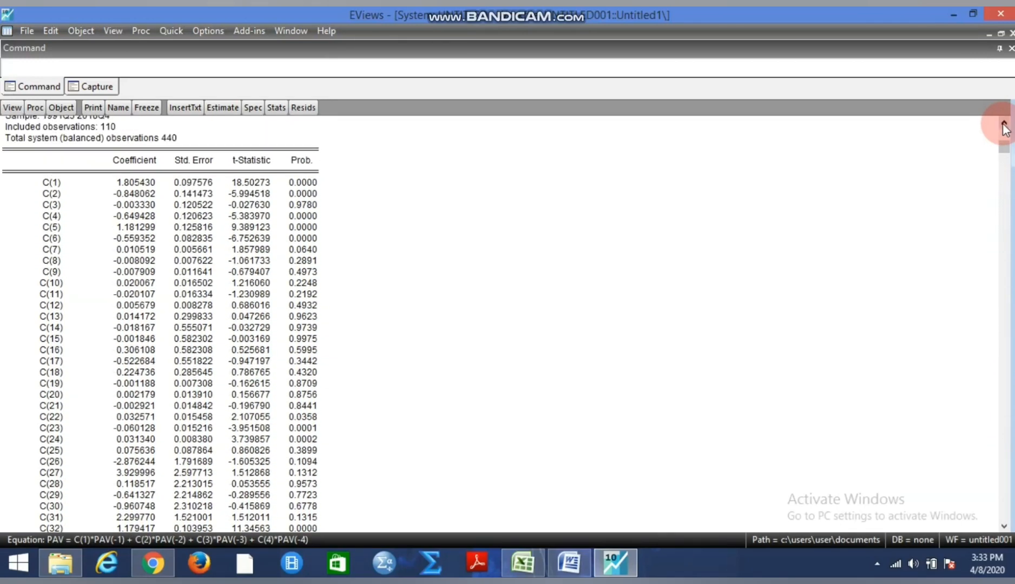
pyautogui.moveTo(136, 183); pyautogui.dragTo(146, 455)
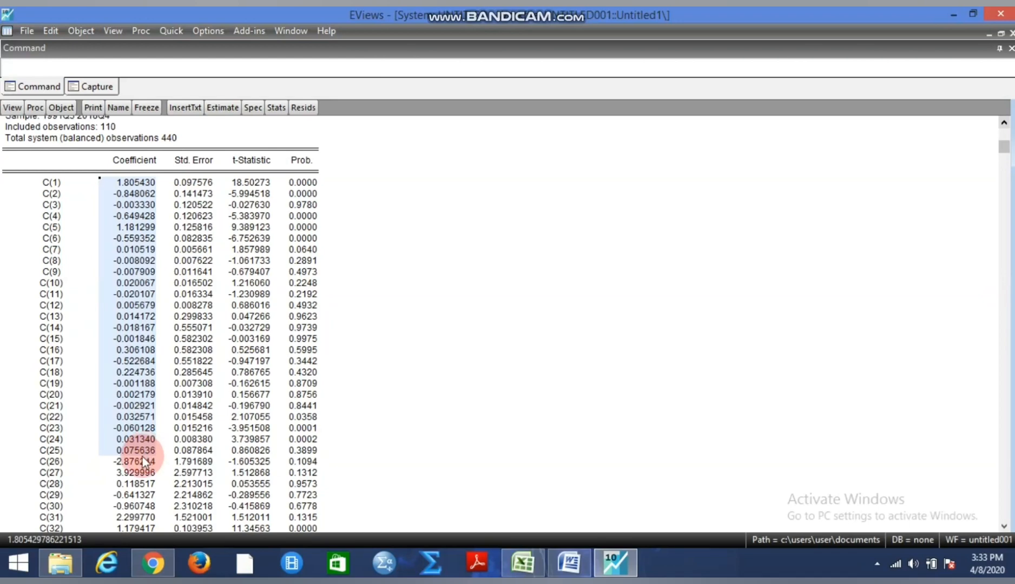
pyautogui.click(138, 461)
pyautogui.moveTo(138, 463)
pyautogui.mouseDown()
pyautogui.moveTo(147, 549)
pyautogui.moveTo(154, 473)
pyautogui.mouseUp()
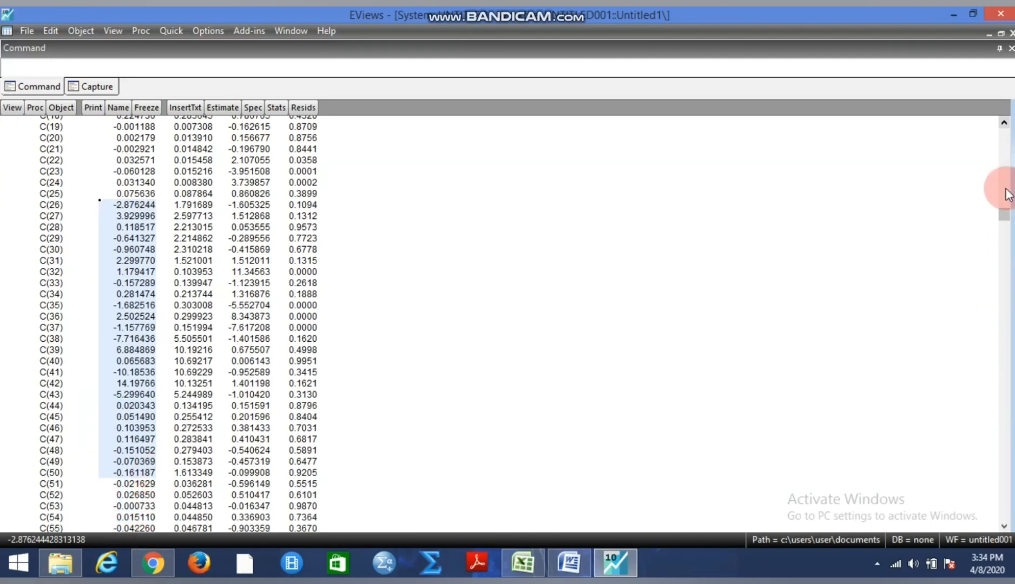
# Step: Review the R-squared, Durbin-Watson and other summary statistics reported under the PAV, MCS, RL and UMP equations
pyautogui.moveTo(1005, 216); pyautogui.dragTo(1005, 425)
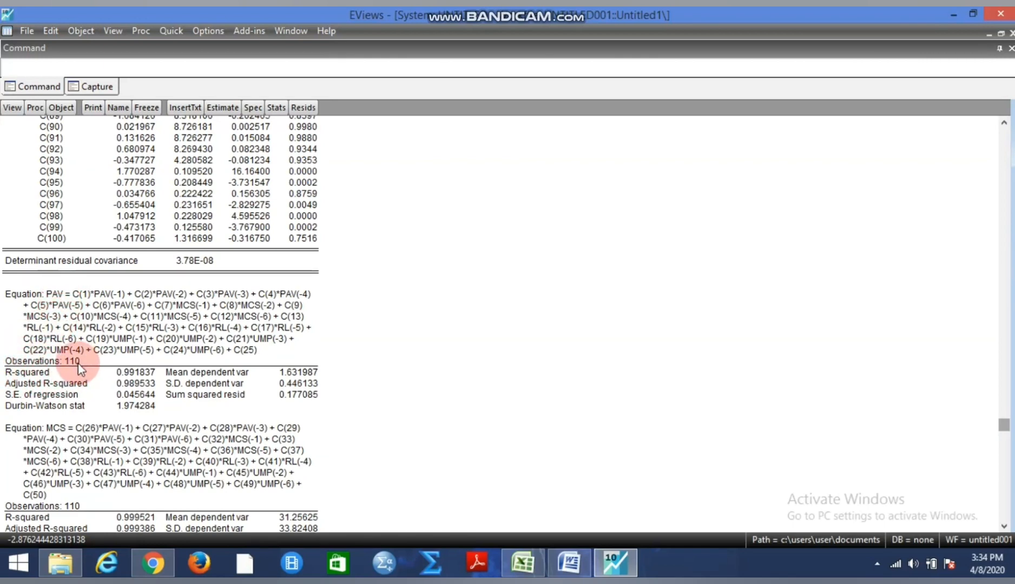
pyautogui.click(117, 375)
pyautogui.moveTo(117, 373); pyautogui.dragTo(174, 411)
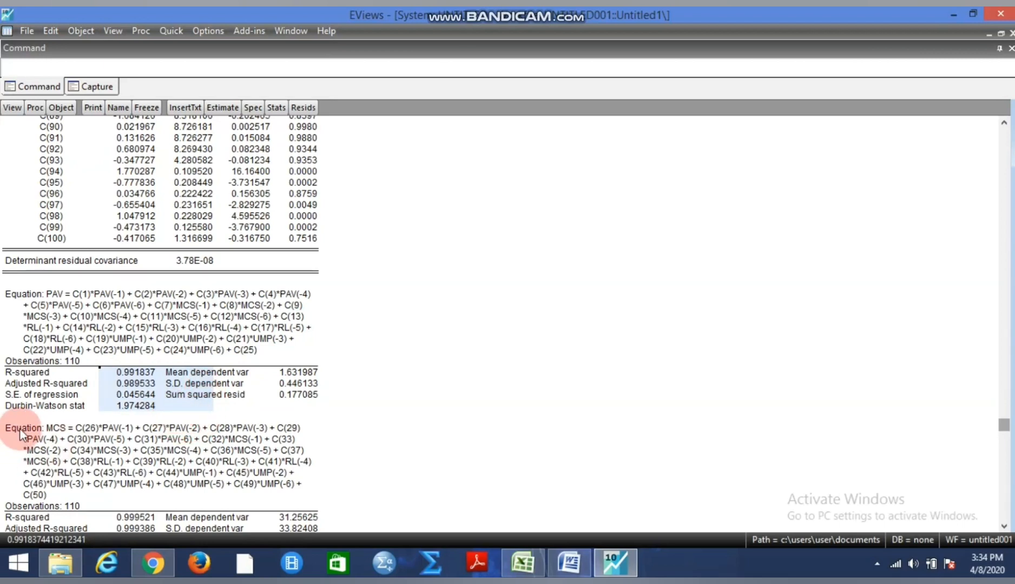
pyautogui.moveTo(5, 426); pyautogui.dragTo(291, 519)
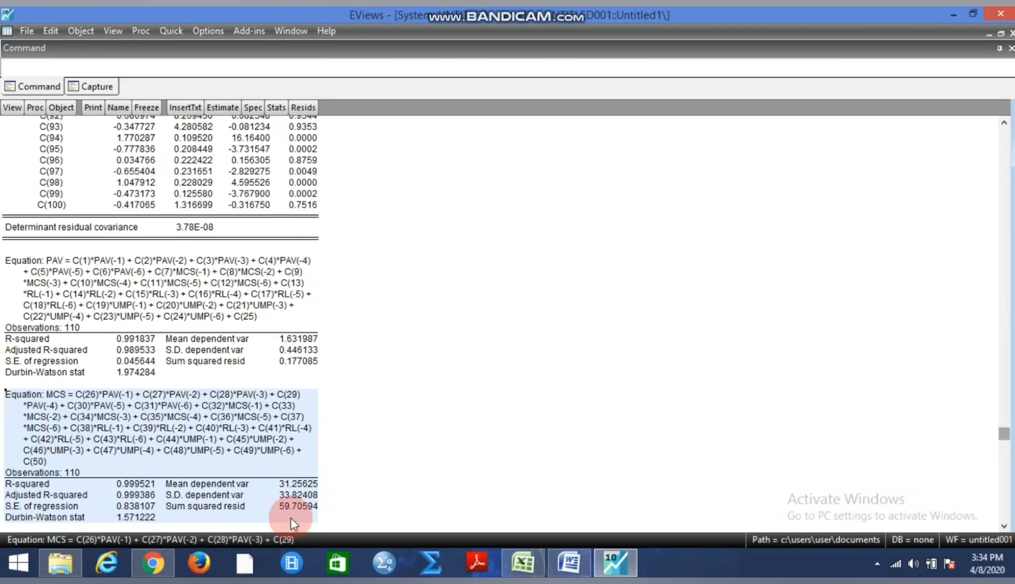
pyautogui.click(1003, 526)
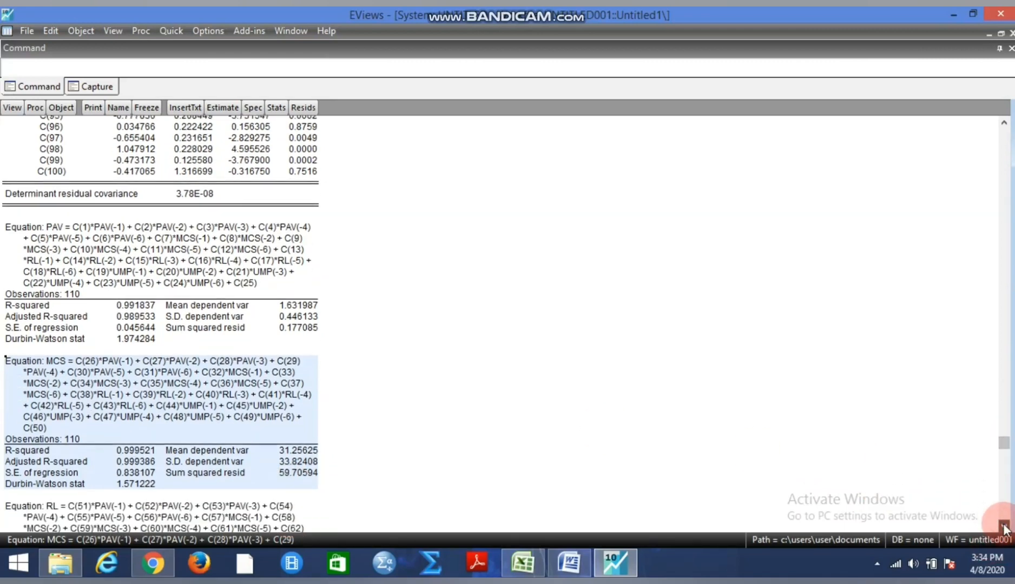
pyautogui.click(1004, 527)
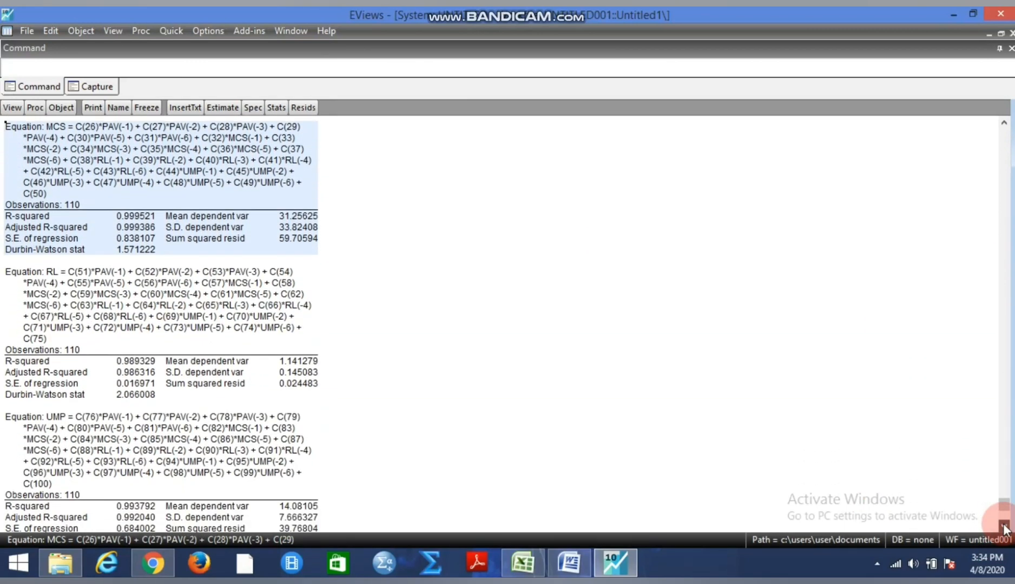
pyautogui.moveTo(5, 261); pyautogui.dragTo(310, 386)
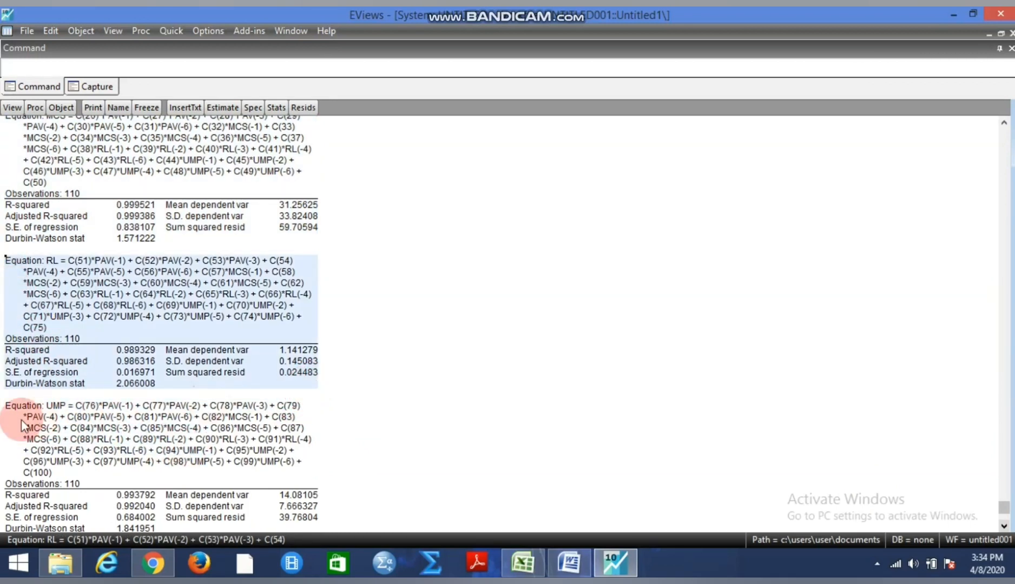
pyautogui.moveTo(6, 406); pyautogui.dragTo(315, 516)
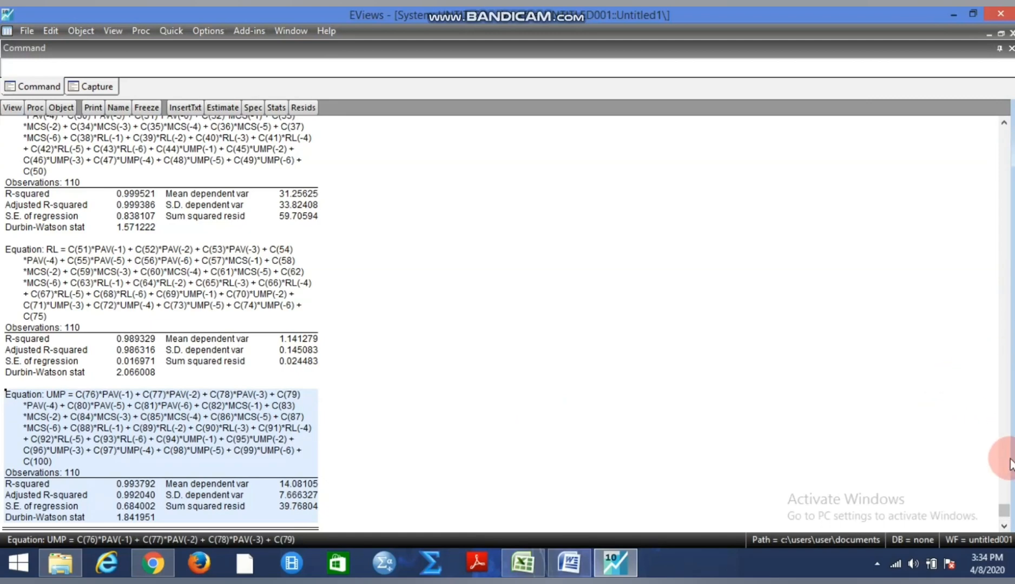
# Step: Check the probability and t-statistic of coefficient C(2) in the system estimates
pyautogui.moveTo(1004, 517); pyautogui.dragTo(1003, 132)
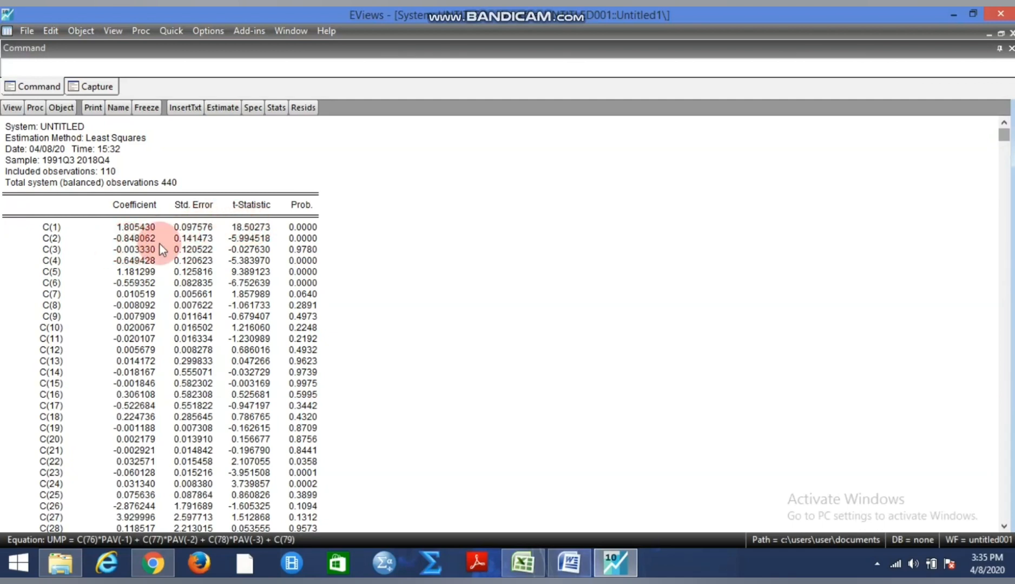
pyautogui.click(302, 238)
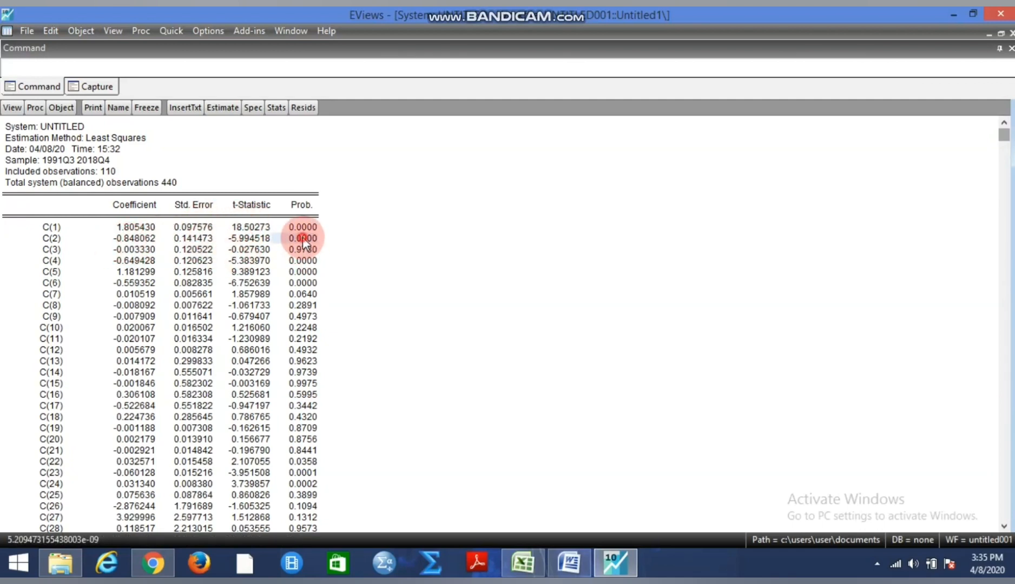
pyautogui.click(246, 240)
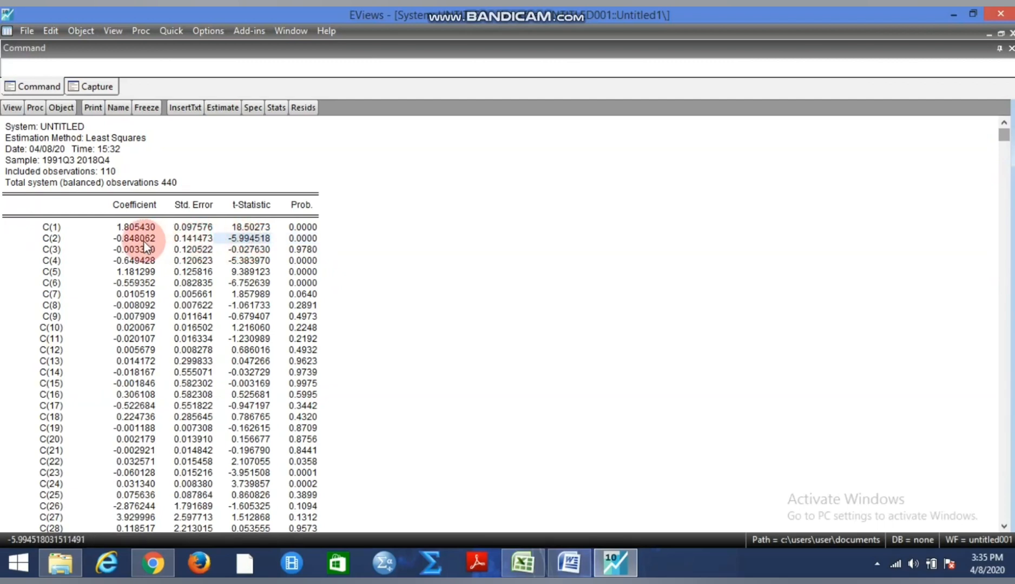
pyautogui.click(12, 107)
pyautogui.click(31, 111)
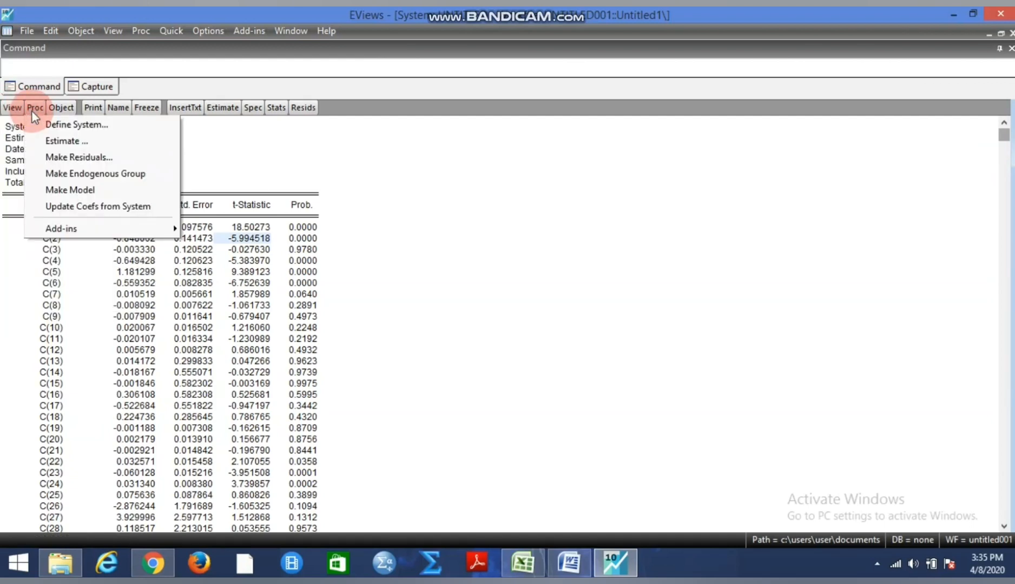
pyautogui.click(248, 283)
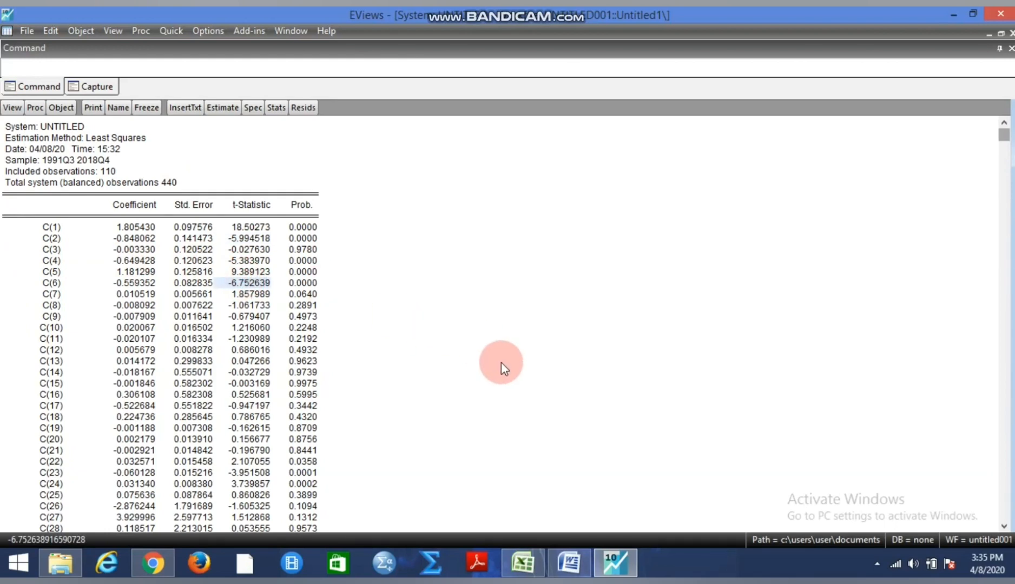